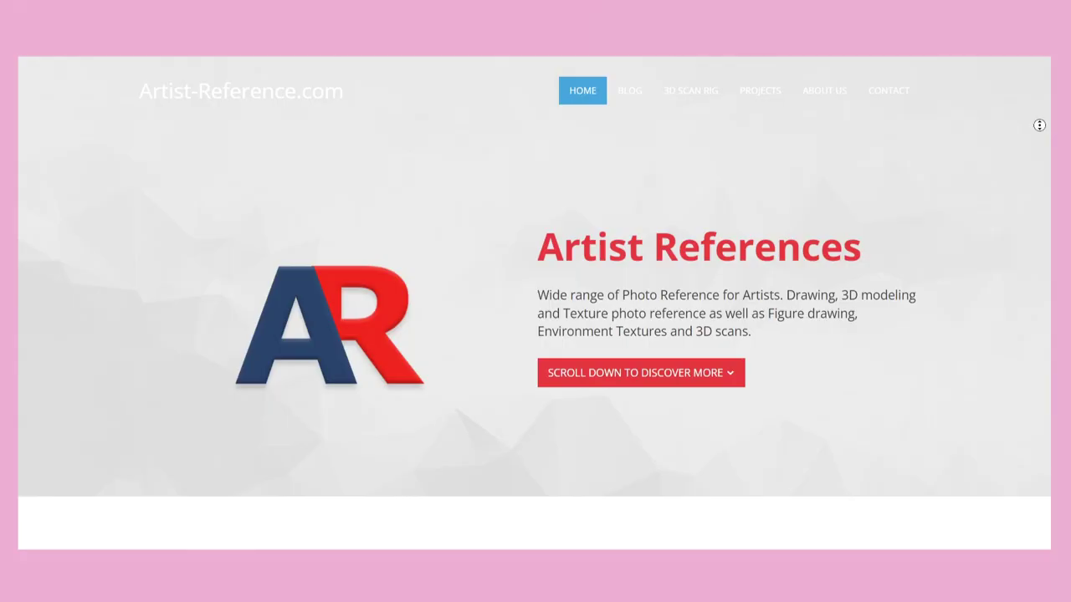
Step: Scroll Artist-Reference.com past the 3D.sk, anatomy and environment-texture sections to Comic Artist
scroll(1040, 155, down, 3)
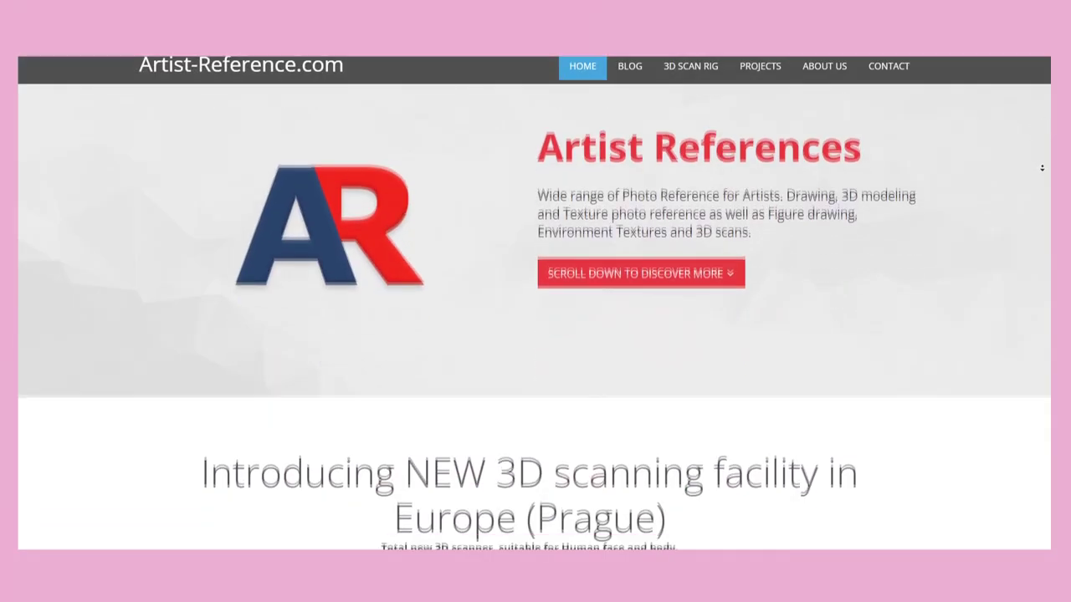
scroll(1044, 174, down, 5)
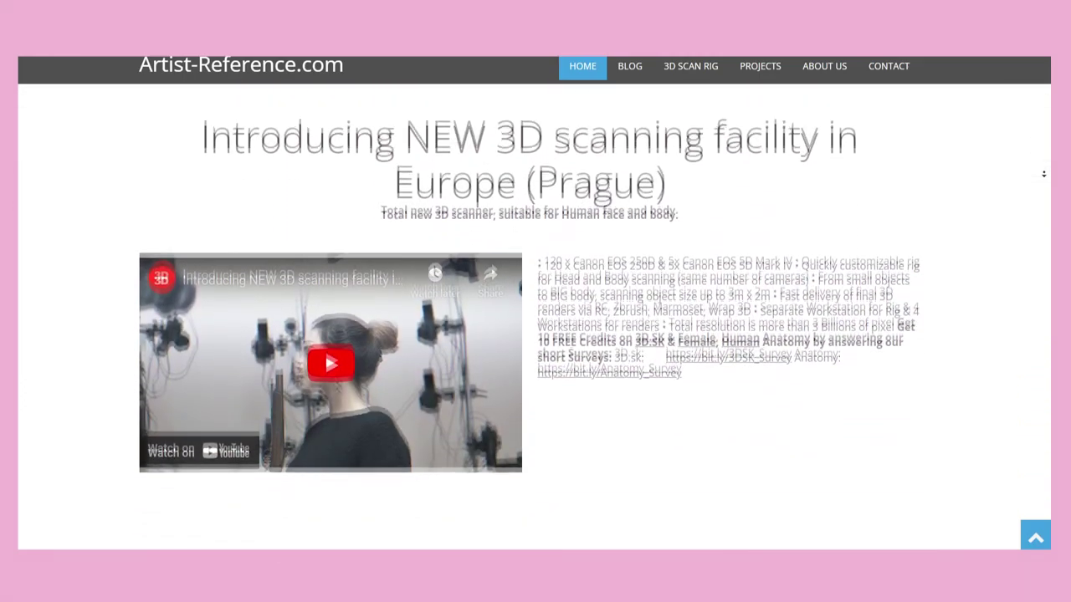
scroll(1043, 174, down, 4)
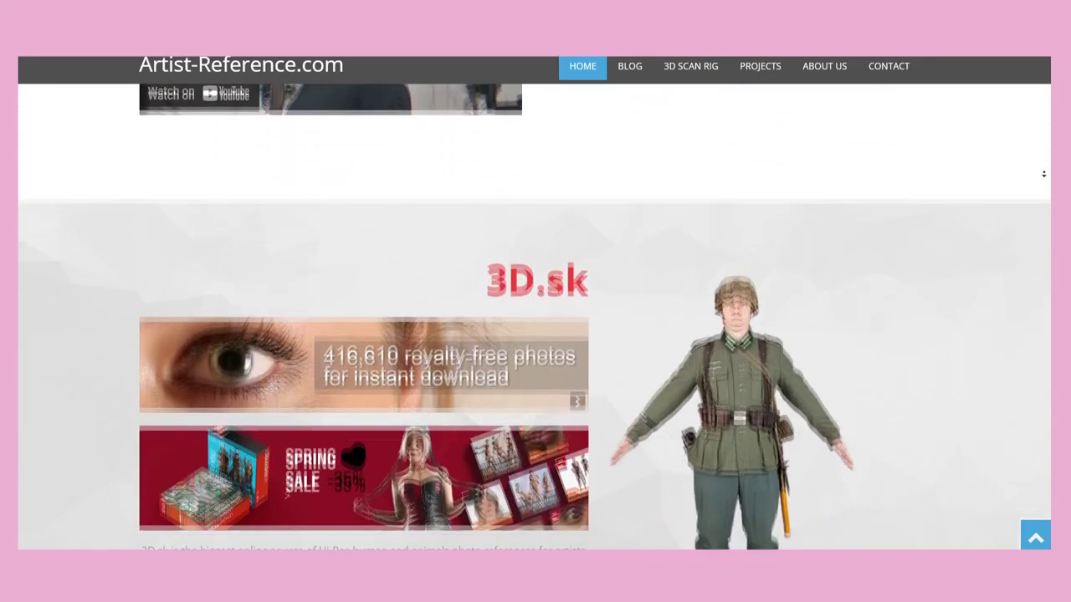
scroll(1044, 174, down, 6)
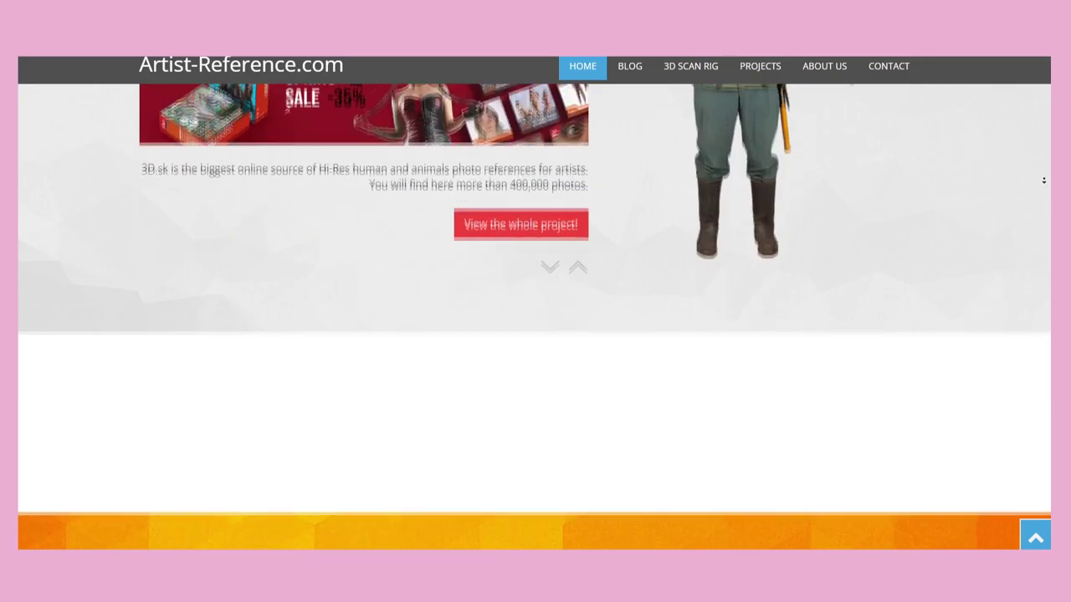
scroll(1043, 181, down, 6)
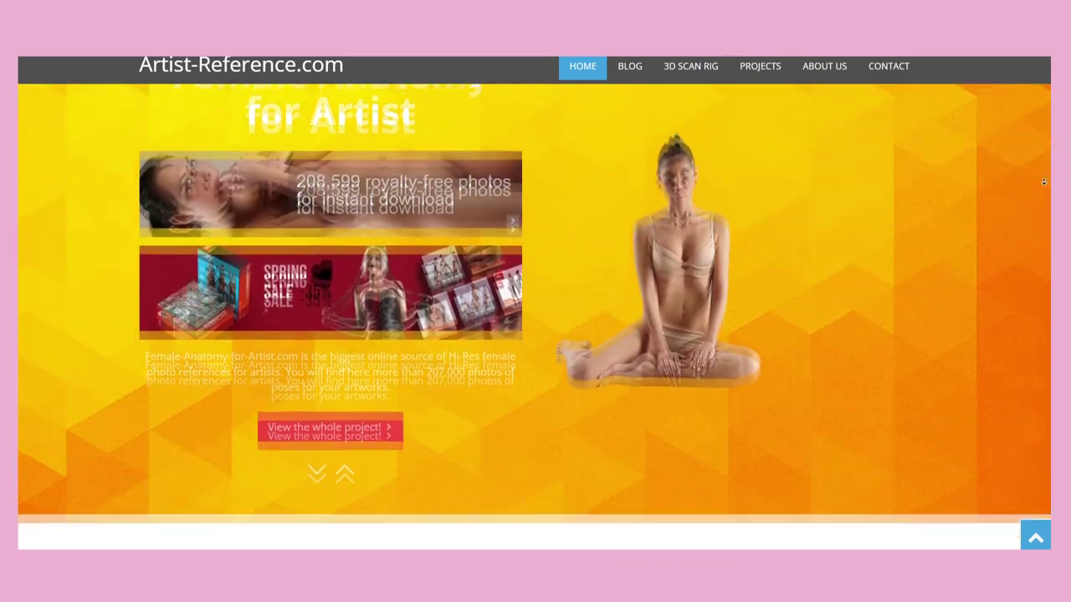
scroll(1043, 181, down, 6)
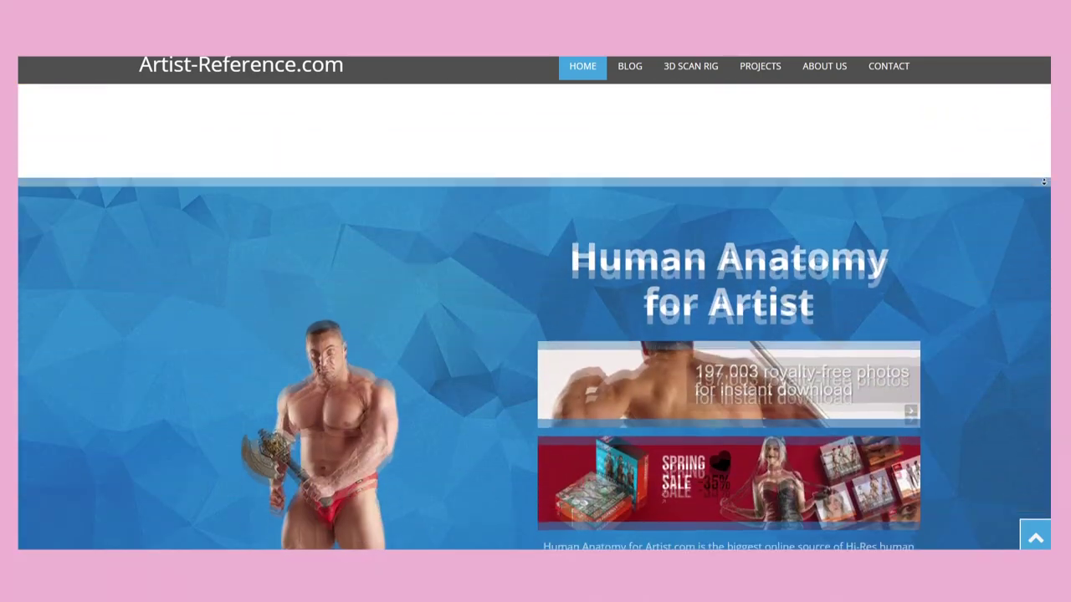
scroll(1043, 182, down, 6)
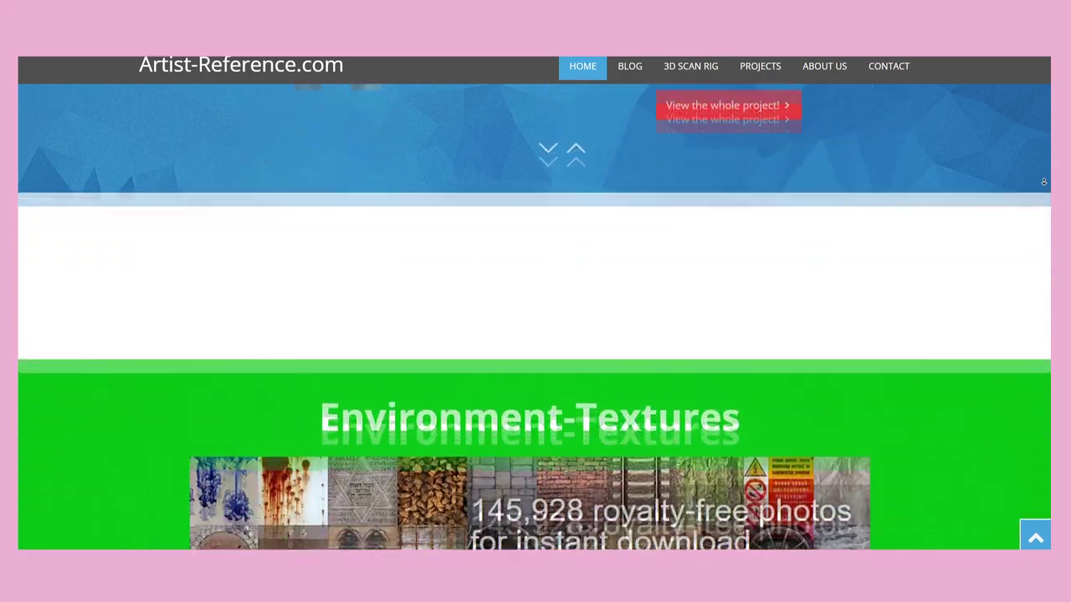
scroll(1043, 182, down, 6)
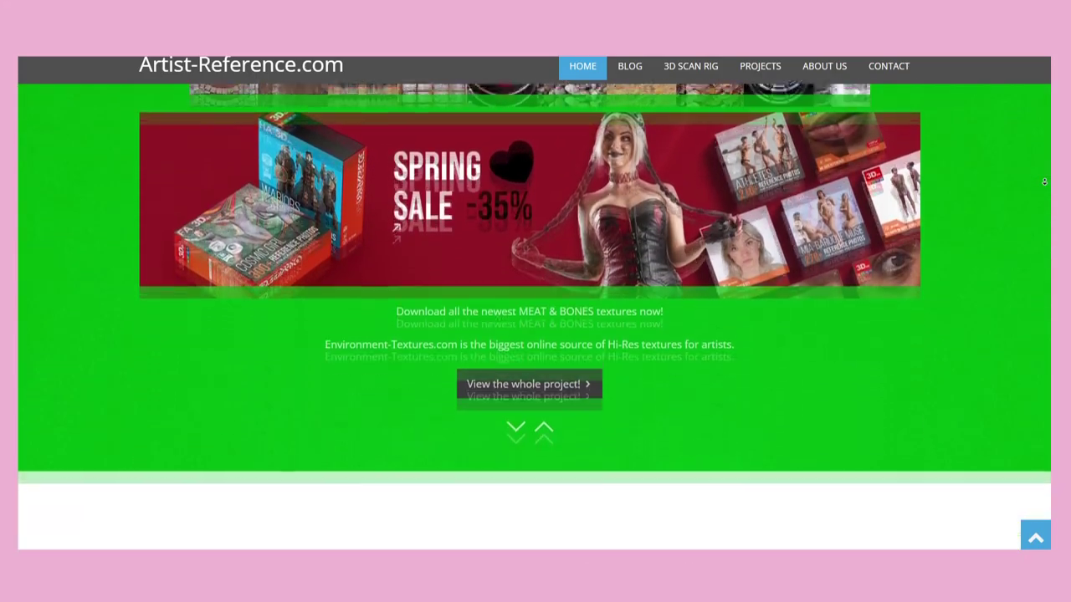
scroll(1043, 182, down, 5)
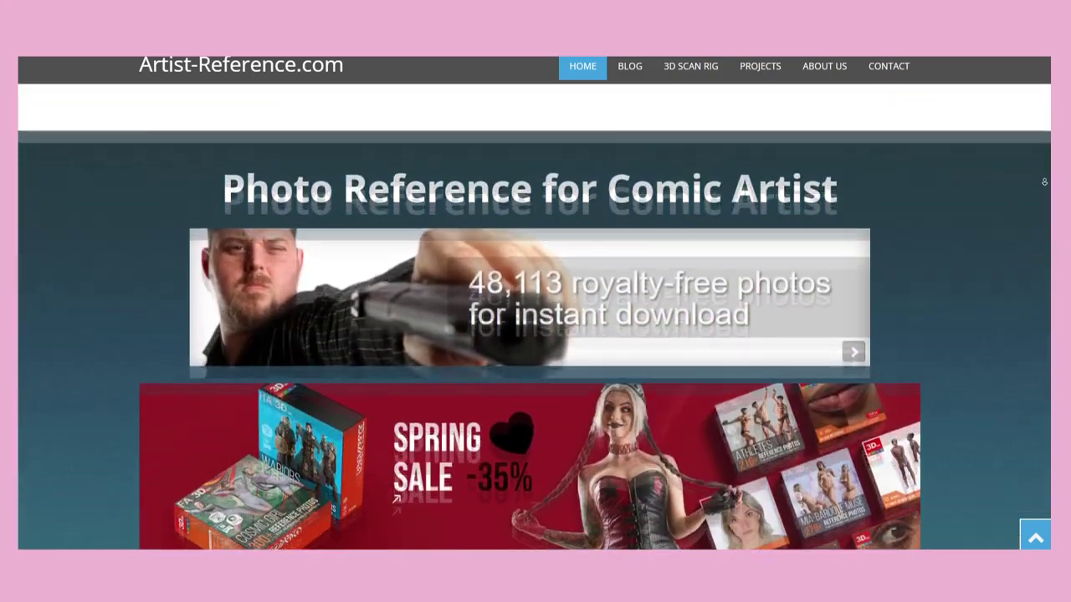
scroll(1043, 181, down, 6)
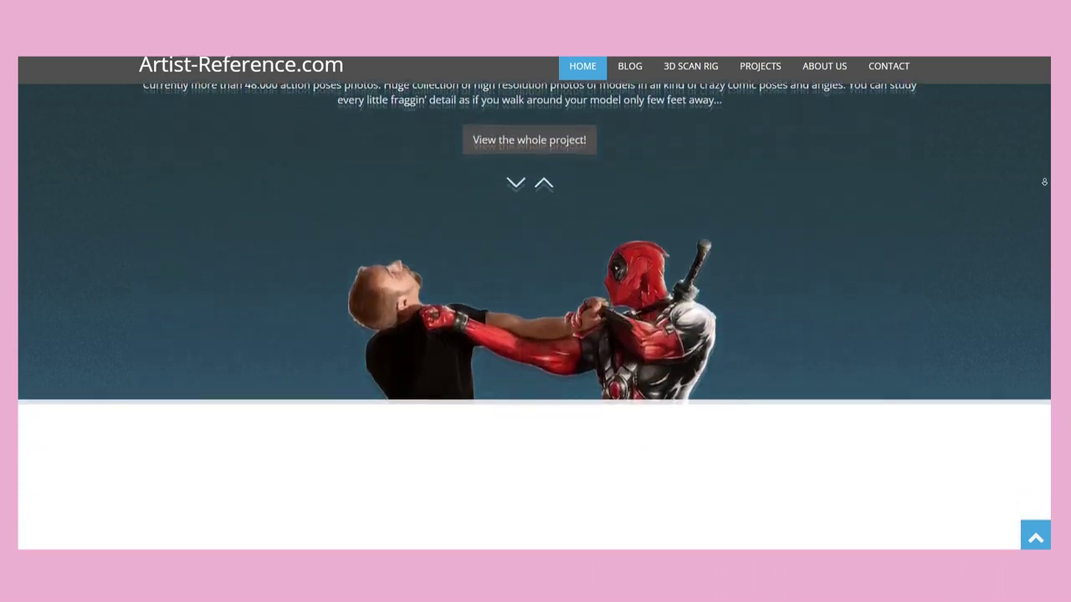
scroll(1044, 182, down, 2)
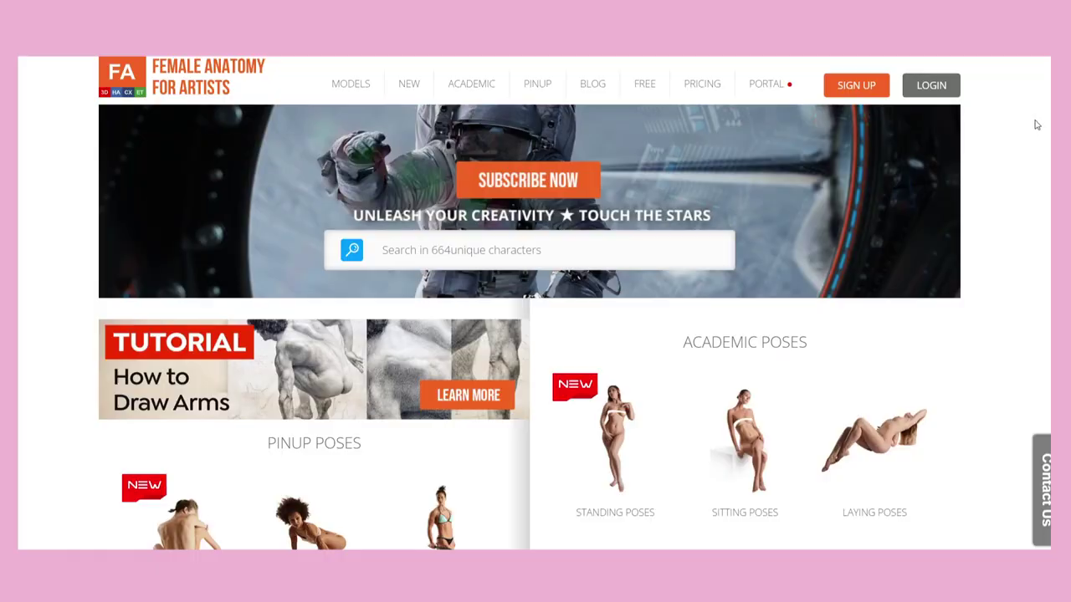
Step: Scroll the Female Anatomy for Artists home page down to the model pose set grid
scroll(1035, 136, down, 3)
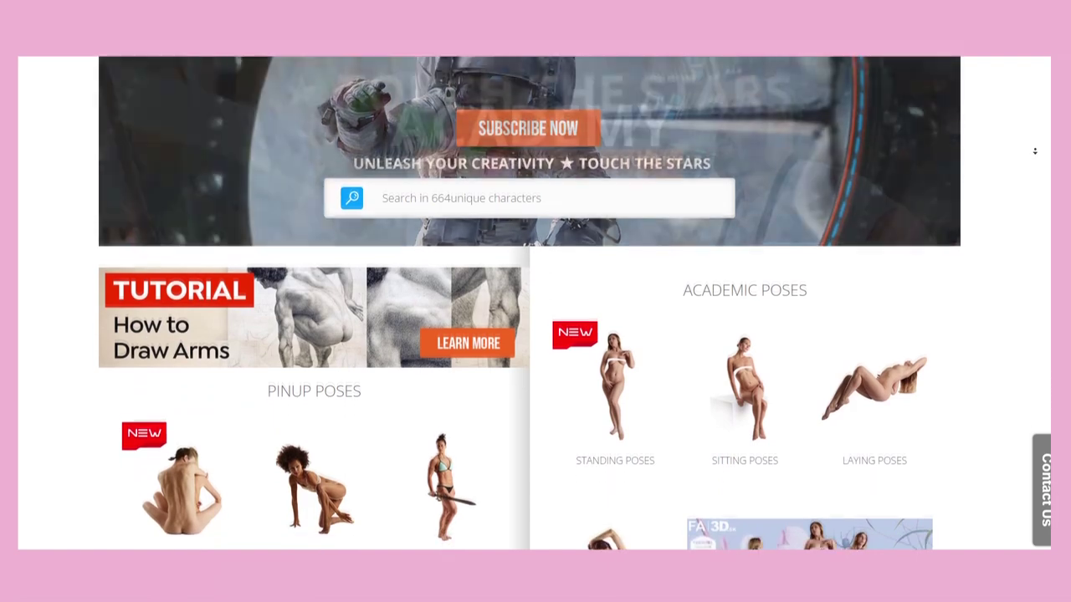
scroll(1034, 159, down, 1)
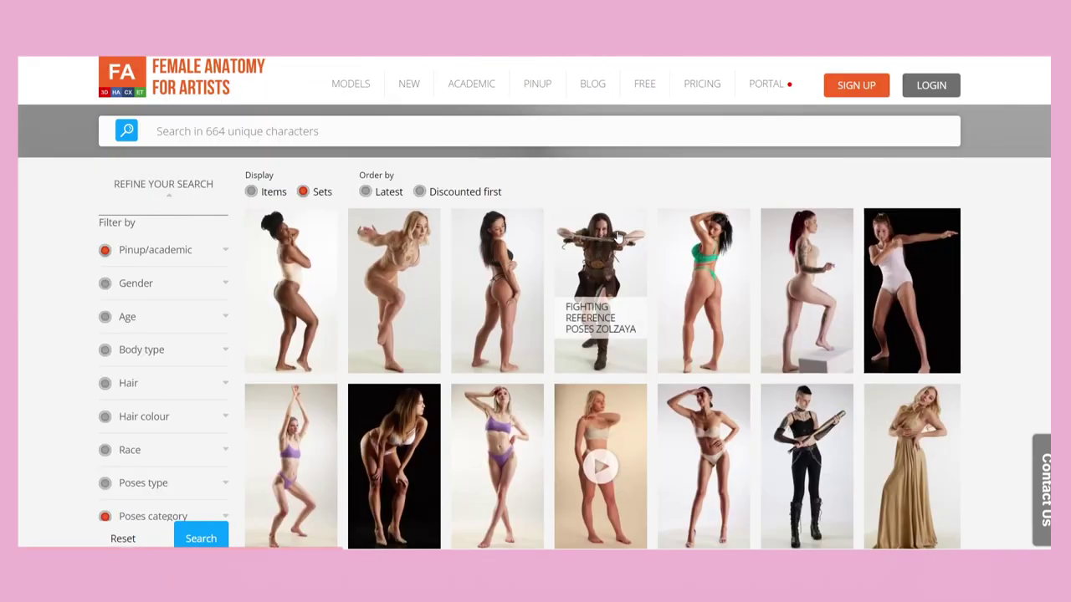
scroll(536, 334, down, 3)
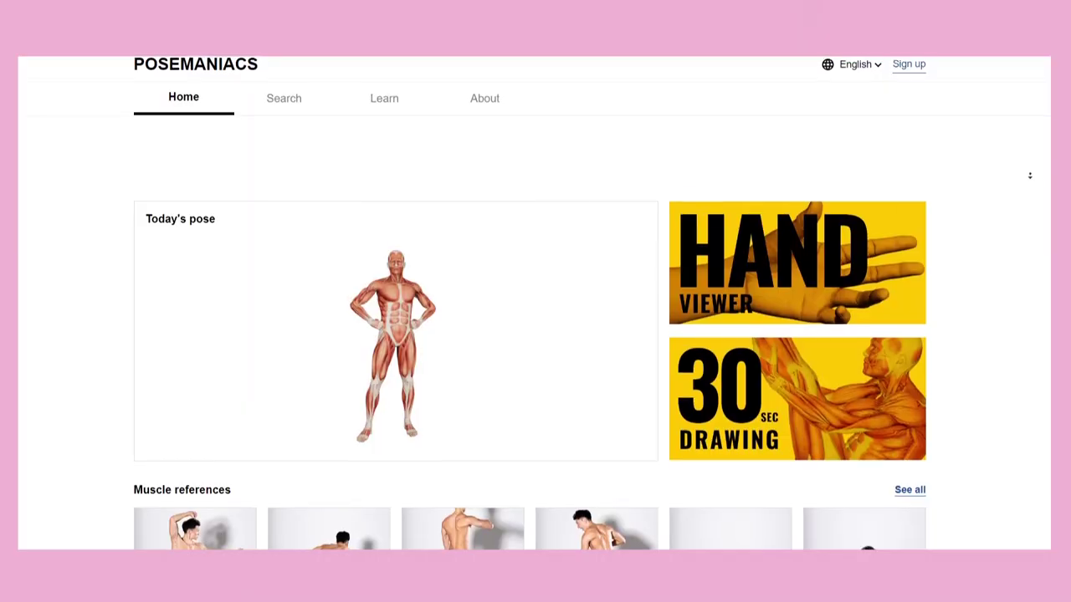
Step: Scroll through the Posemaniacs pose categories down to the Ballet pose 0000959
scroll(1030, 173, down, 5)
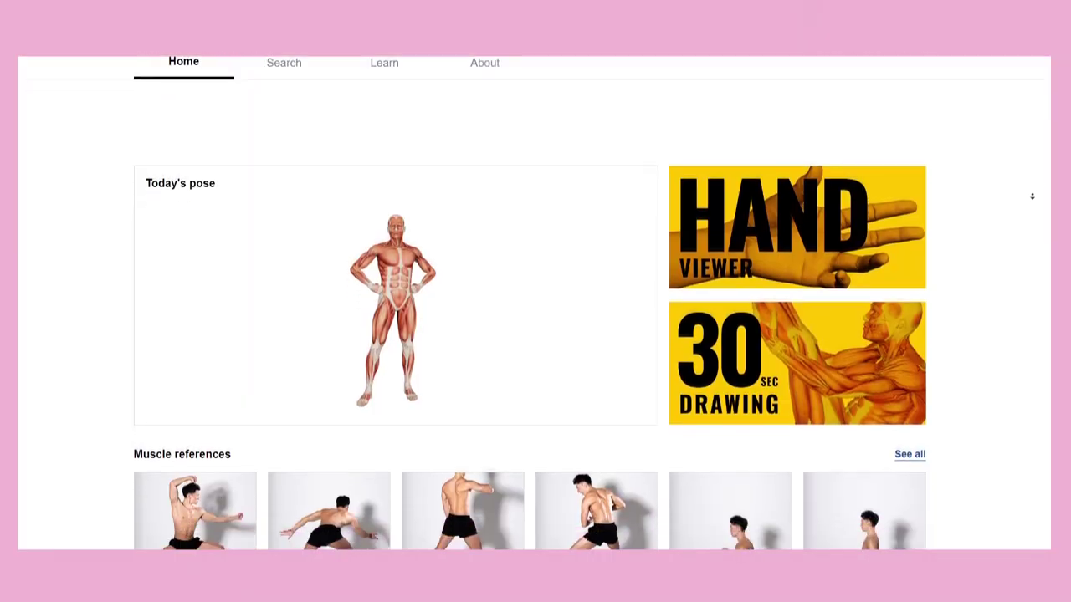
scroll(1035, 212, down, 3)
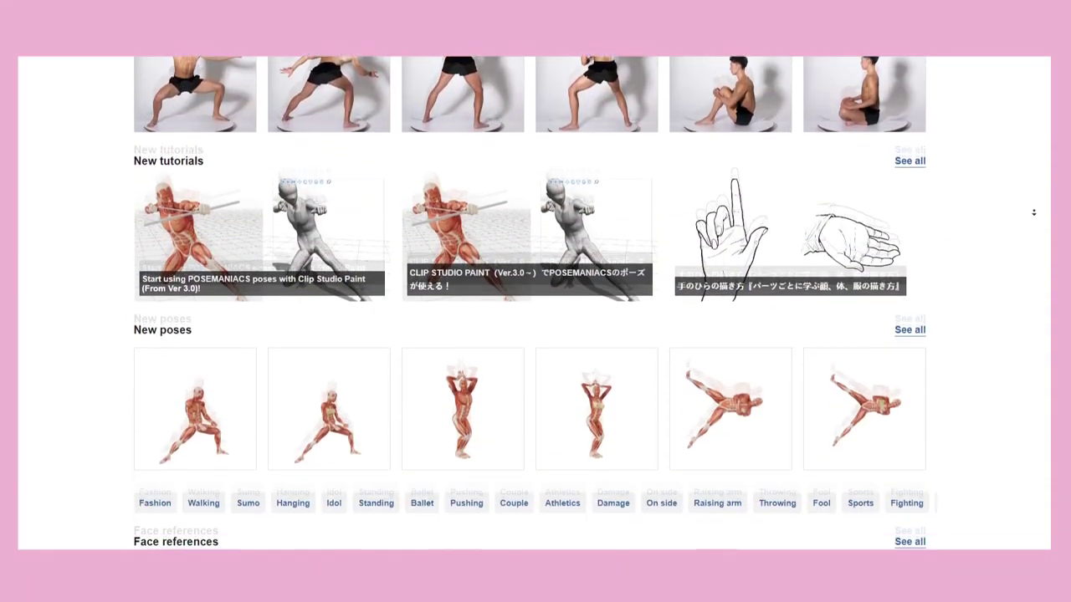
scroll(1034, 212, down, 6)
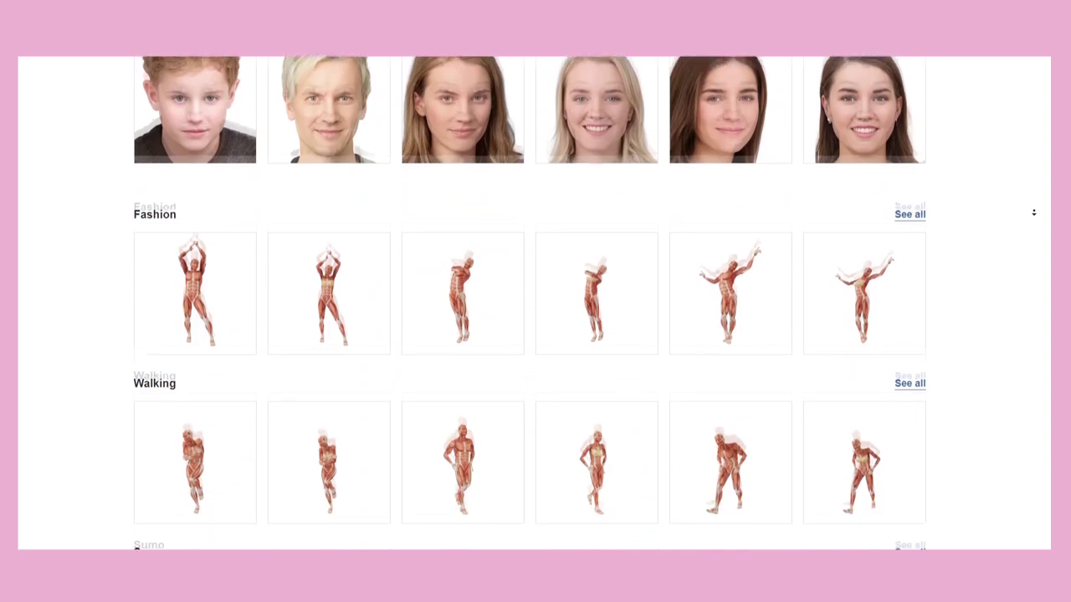
scroll(1034, 213, down, 6)
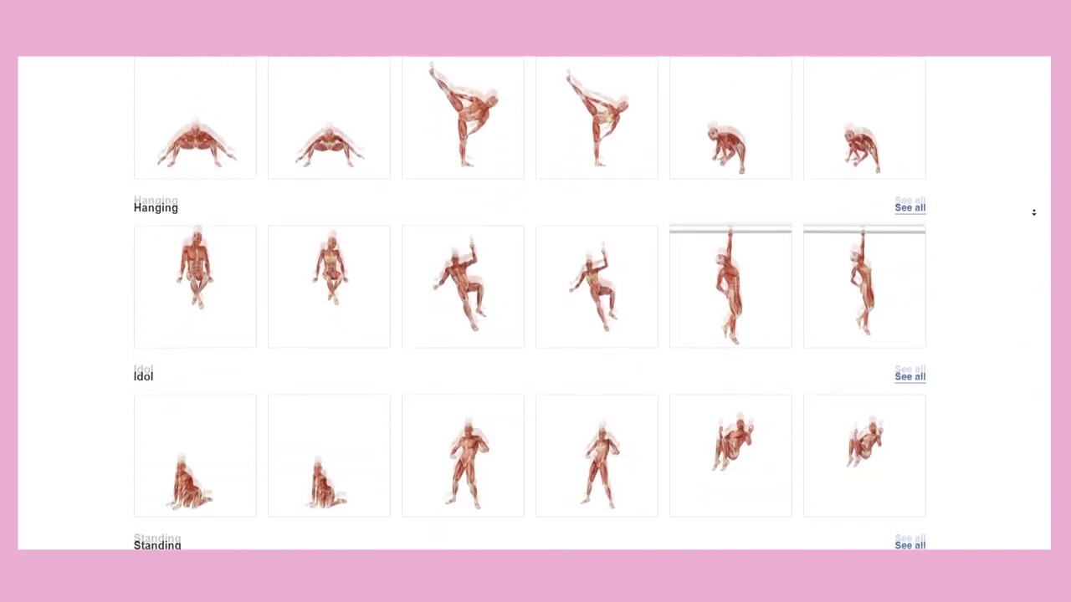
scroll(1034, 213, down, 6)
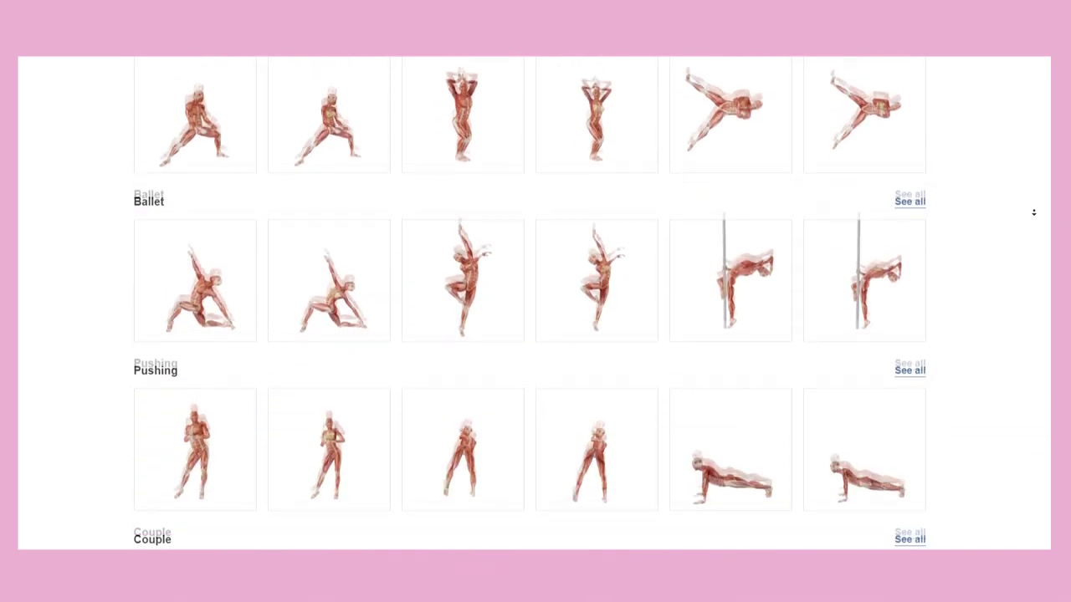
scroll(1034, 213, down, 6)
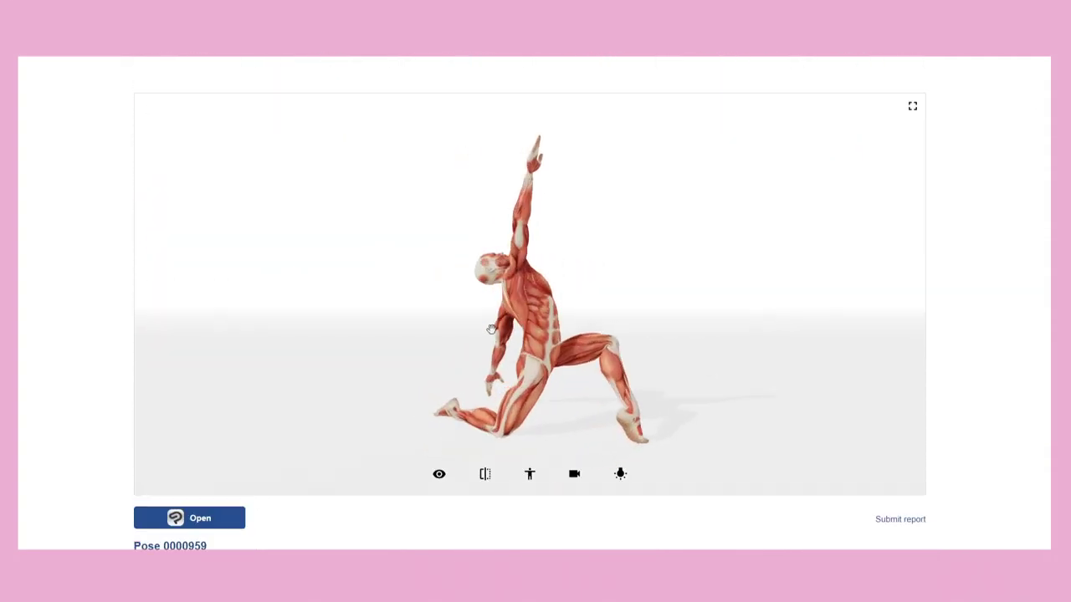
Step: Apply the split lighting preset to the kneeling pose 0000959
click(620, 474)
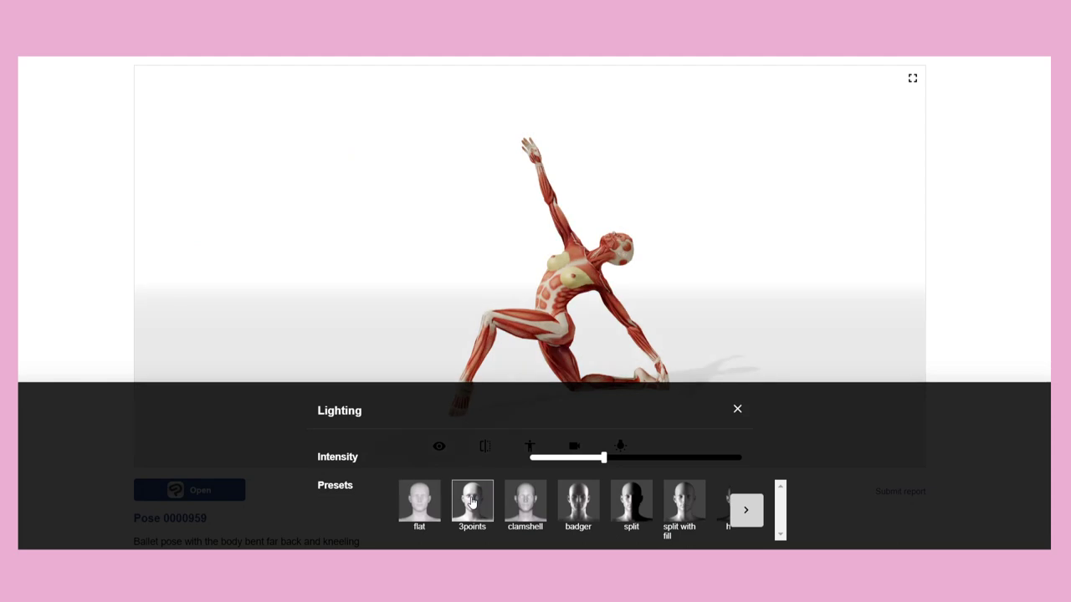
click(527, 503)
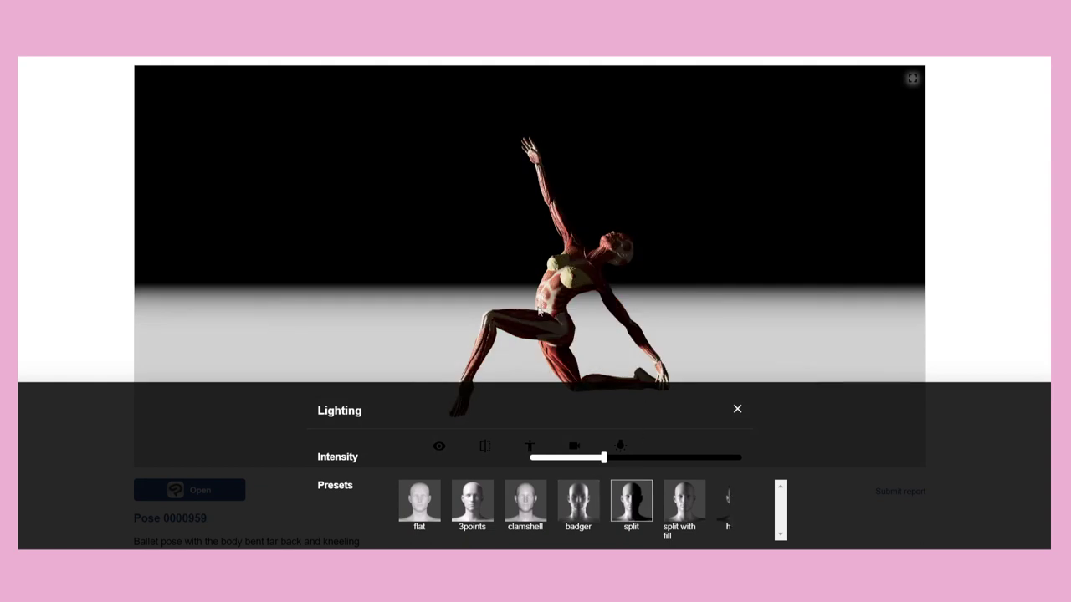
key(Escape)
Step: Turn the figure to show its back and switch to the split with fill preset
drag(536, 316, 413, 292)
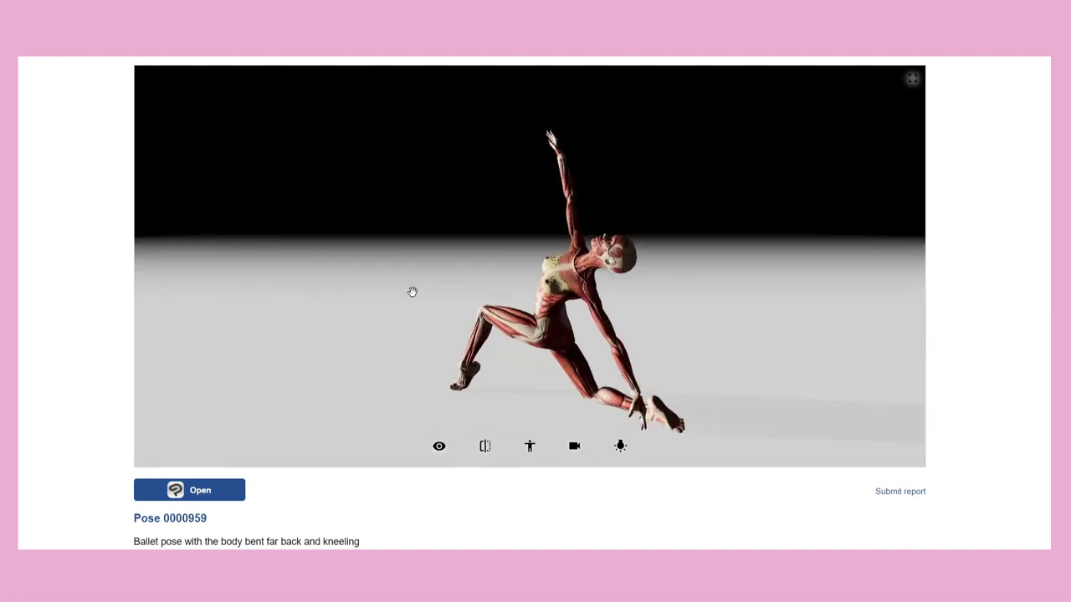
click(620, 448)
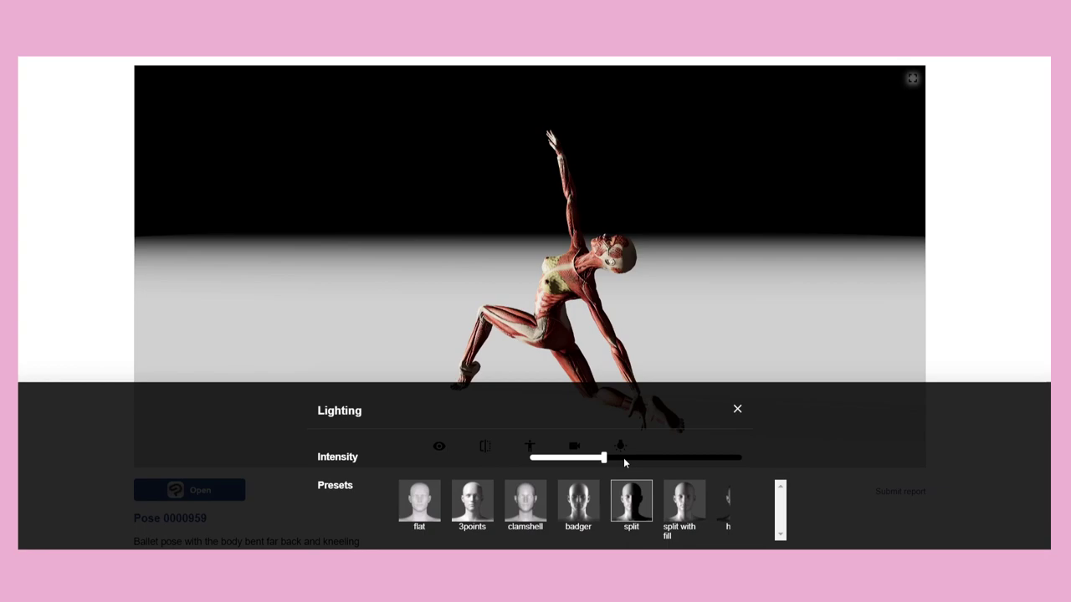
click(684, 502)
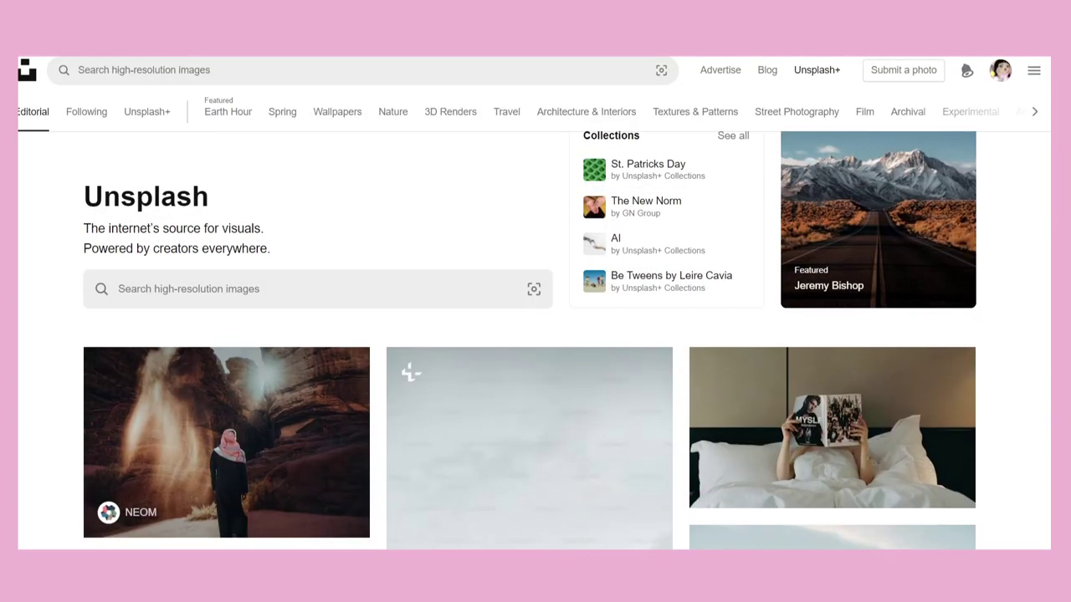
Step: Scroll down through the Unsplash photo feed
scroll(529, 340, down, 3)
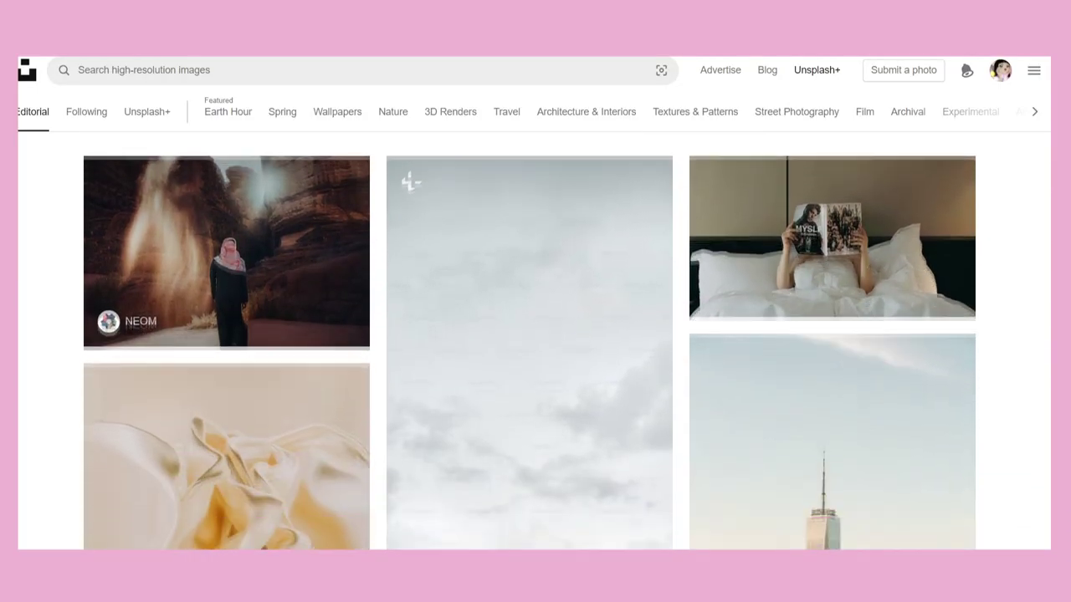
scroll(530, 340, down, 10)
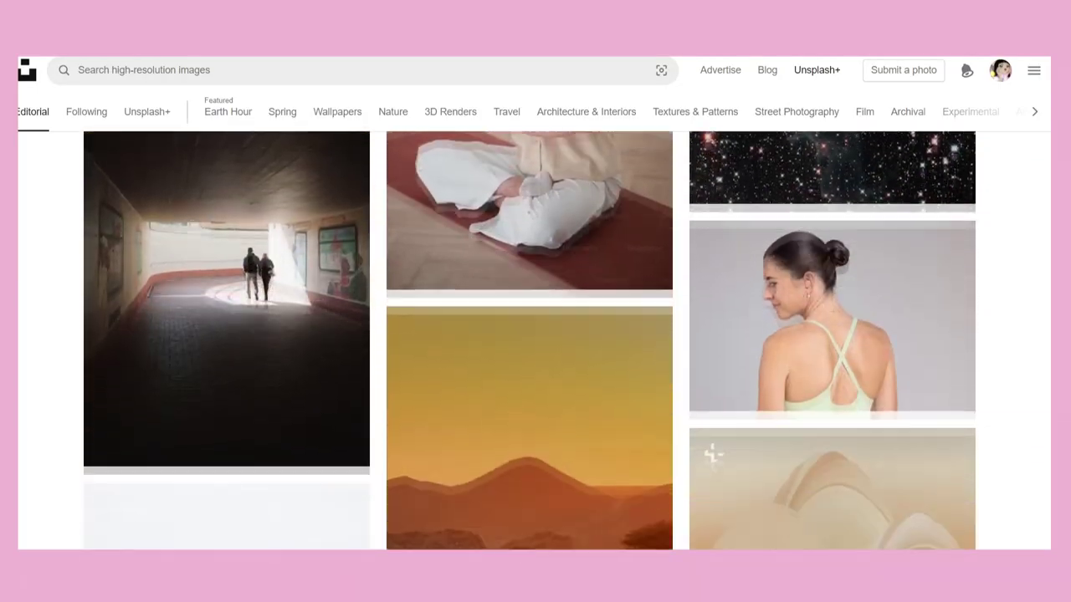
scroll(529, 341, down, 10)
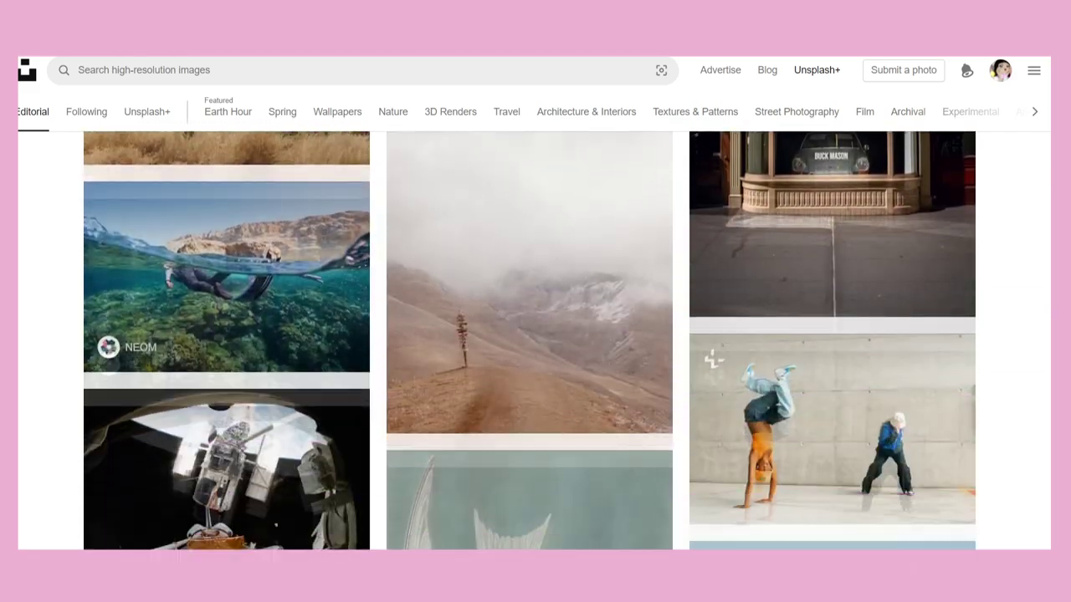
scroll(539, 391, down, 7)
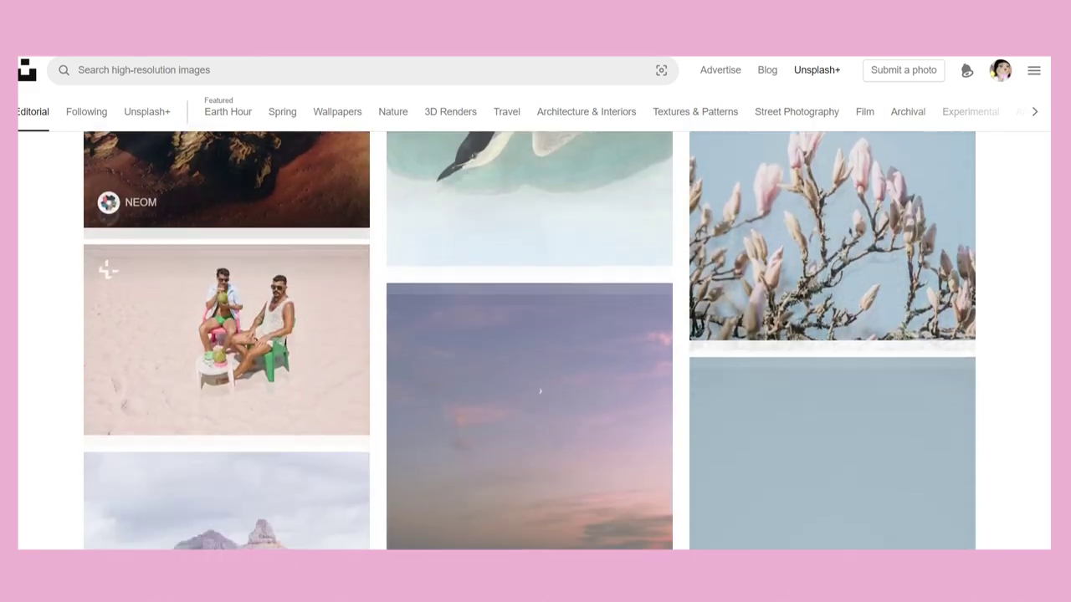
scroll(529, 340, down, 3)
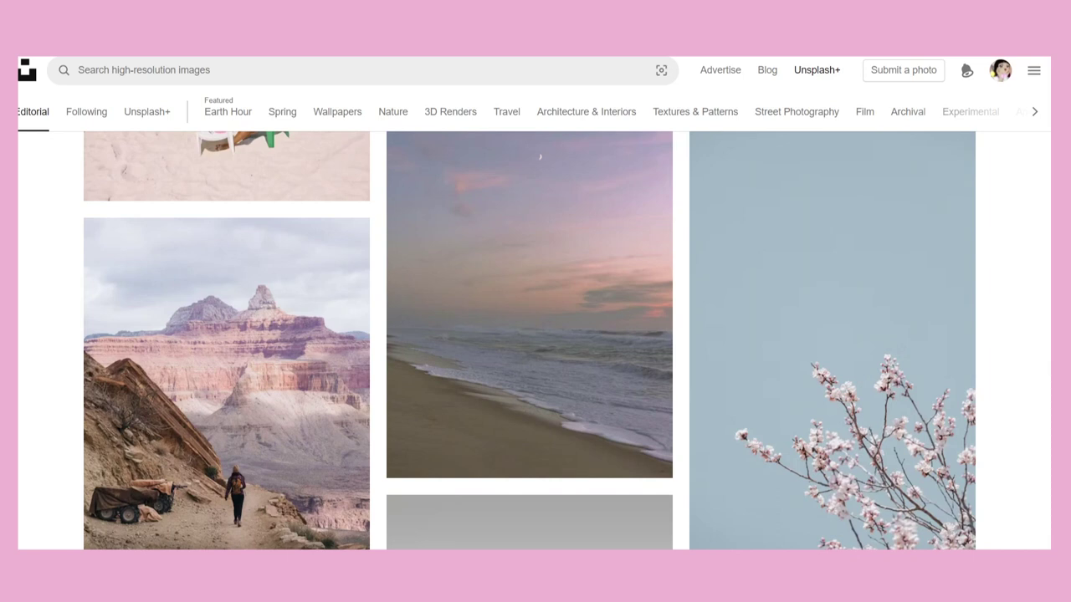
Step: Scroll down through the Pexels free photo grid
scroll(540, 156, down, 2)
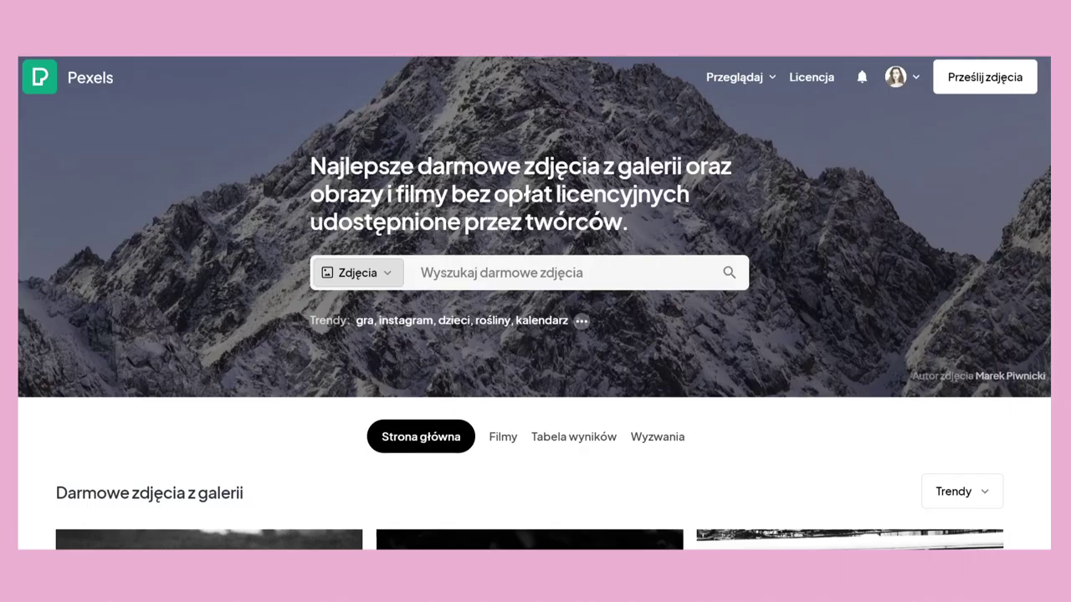
scroll(533, 303, down, 3)
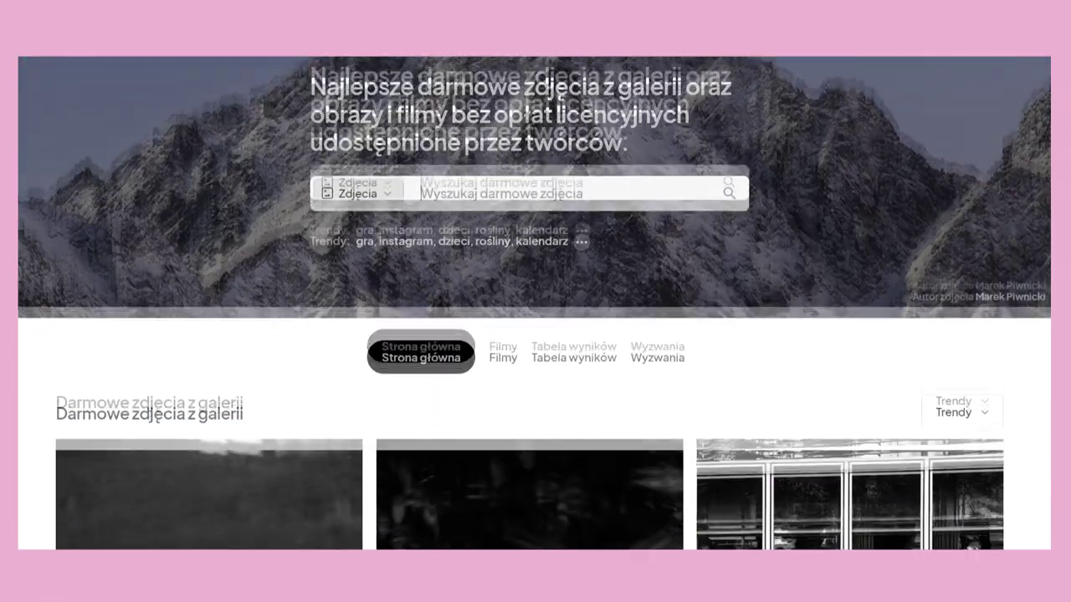
scroll(535, 335, down, 8)
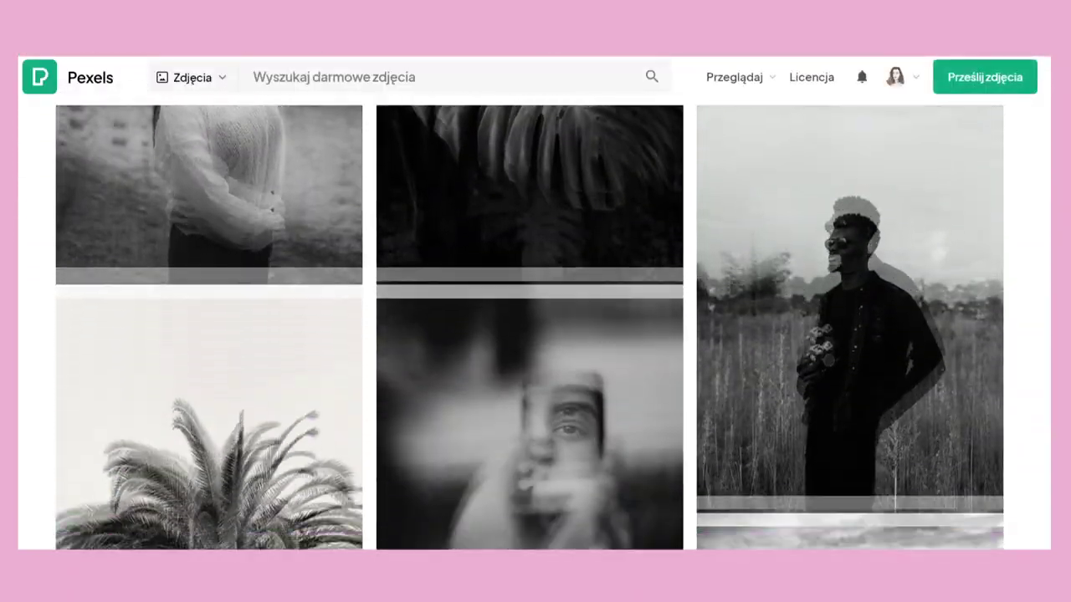
scroll(536, 334, down, 9)
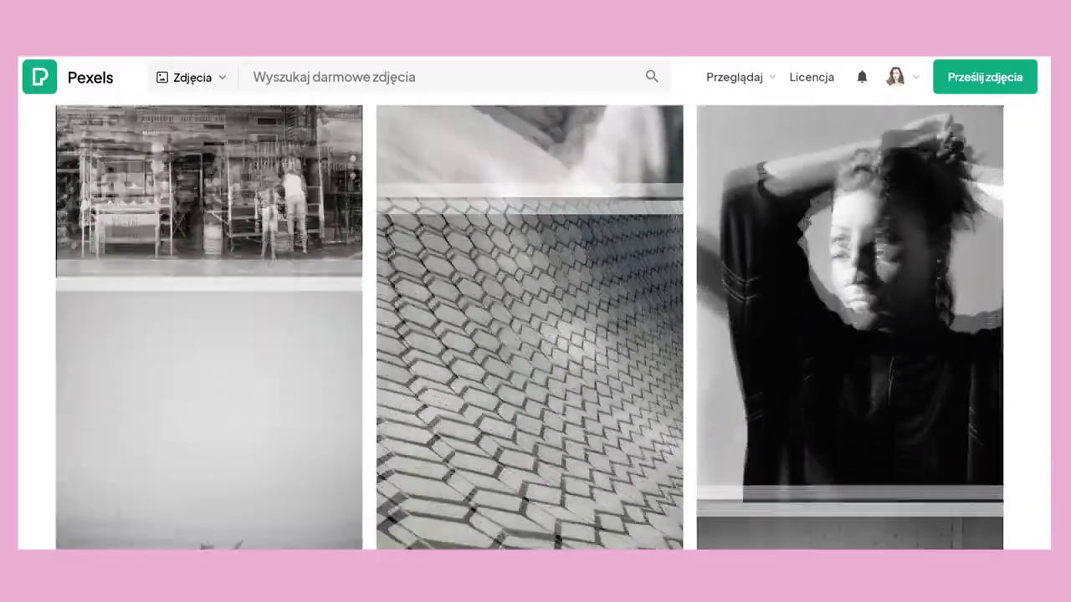
scroll(535, 335, down, 12)
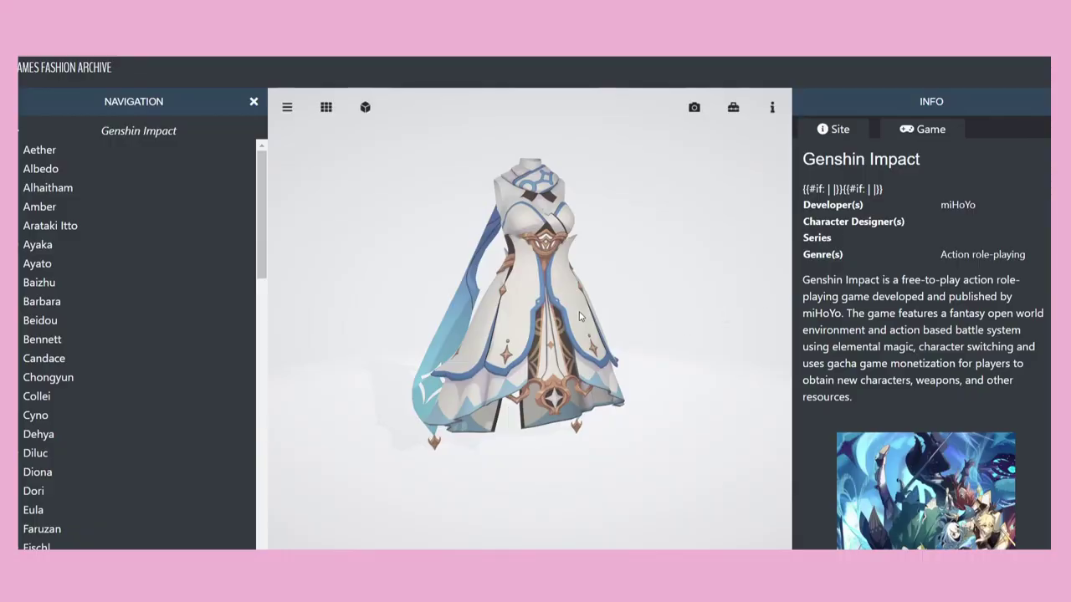
Step: Orbit and zoom the Genshin Impact dress model to a side view
drag(579, 316, 491, 323)
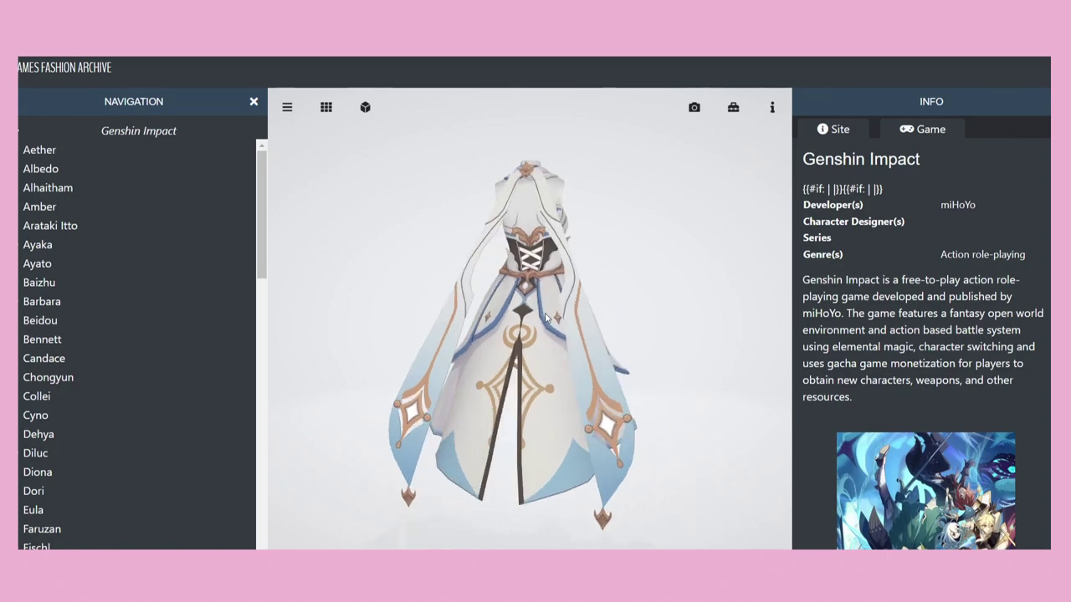
scroll(543, 262, up, 5)
mouse_move(555, 241)
mouse_down()
mouse_move(655, 268)
mouse_move(602, 213)
mouse_move(602, 246)
mouse_move(558, 260)
mouse_up()
scroll(602, 246, down, 5)
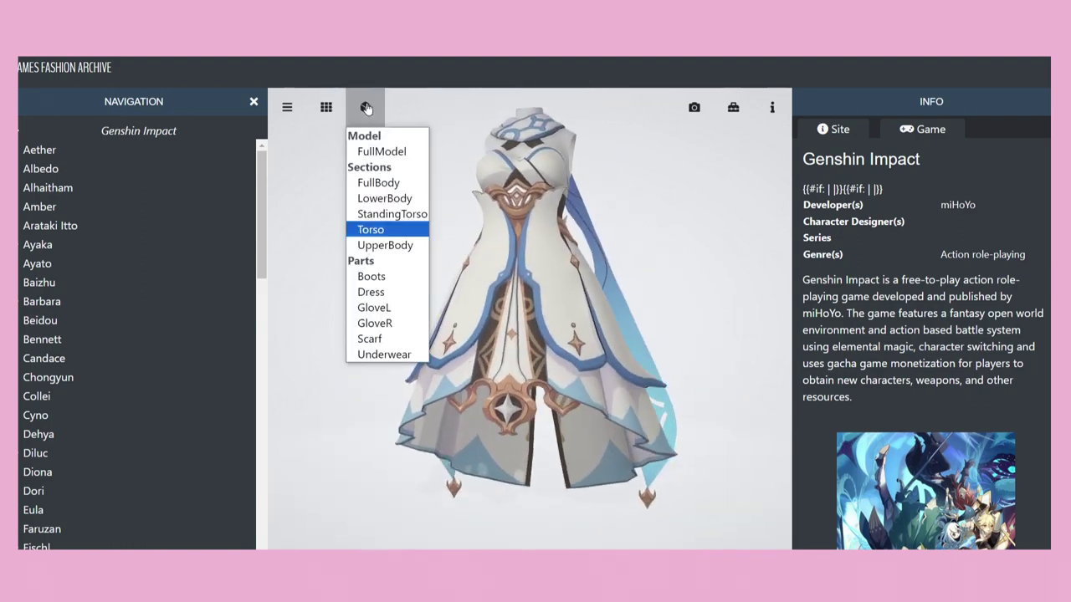
Step: Switch the viewer to FullModel and orbit the character through front and top-down views
click(380, 153)
drag(597, 294, 618, 290)
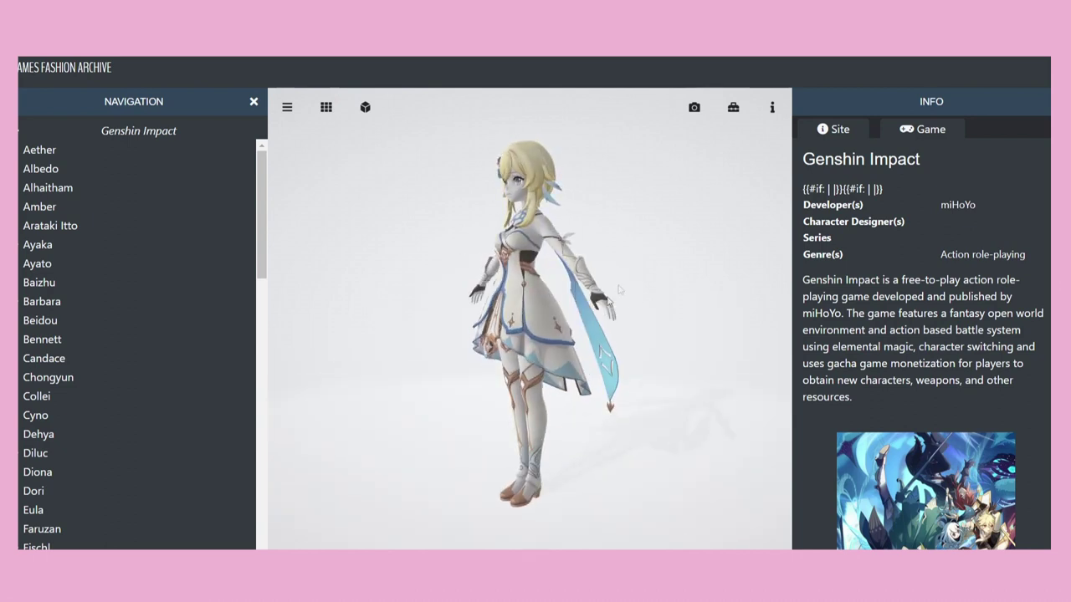
drag(590, 322, 734, 306)
scroll(559, 219, up, 5)
mouse_move(560, 218)
mouse_down()
mouse_move(560, 238)
mouse_move(558, 230)
mouse_up()
scroll(536, 186, up, 2)
mouse_move(745, 243)
mouse_down()
mouse_move(748, 314)
mouse_move(728, 230)
mouse_up()
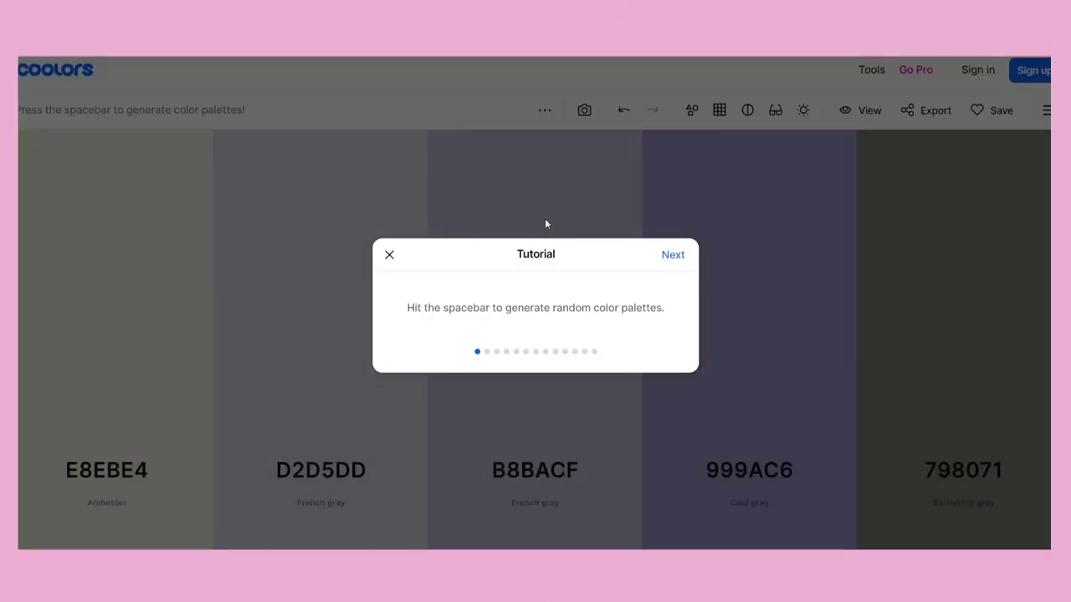
Step: Generate several random five-colour palettes, then browse the Trending Color Palettes page
key(space)
key(space)
key(space)
key(space)
key(space)
key(space)
click(389, 254)
key(space)
key(space)
key(space)
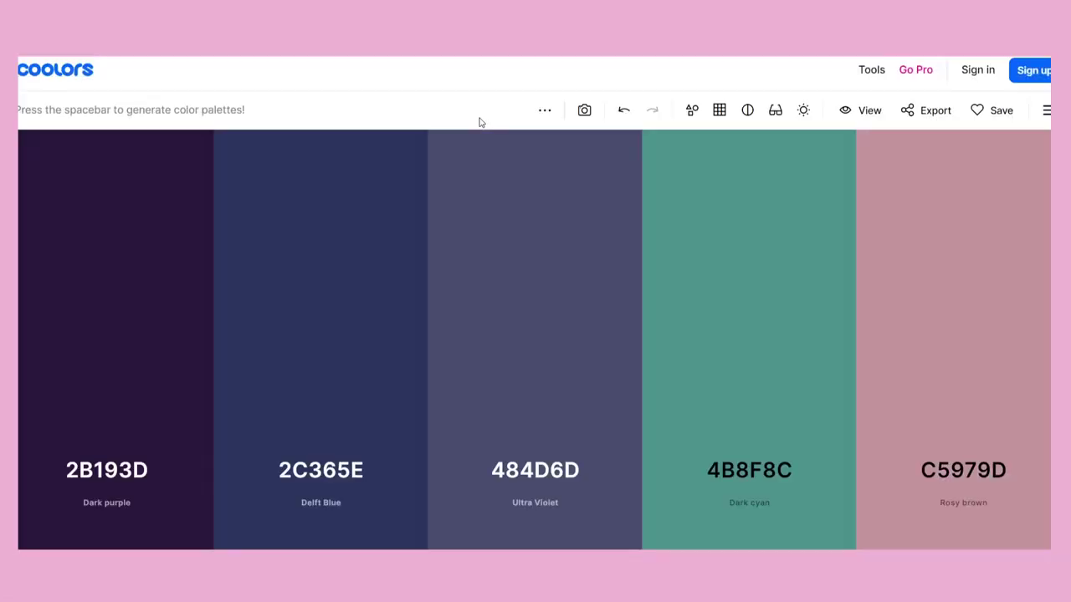
key(space)
key(space)
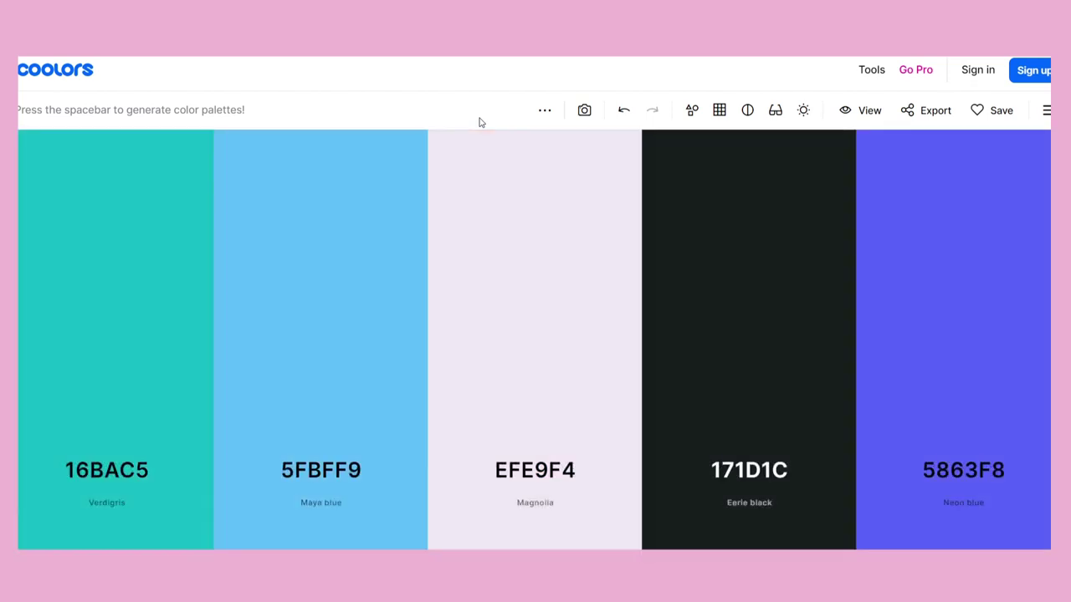
key(space)
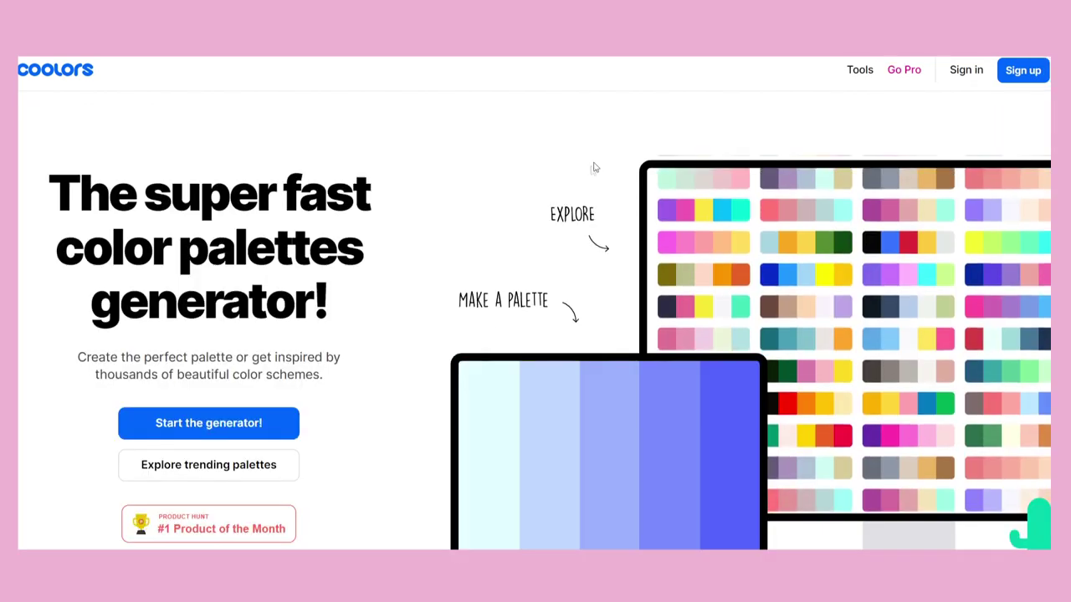
click(228, 470)
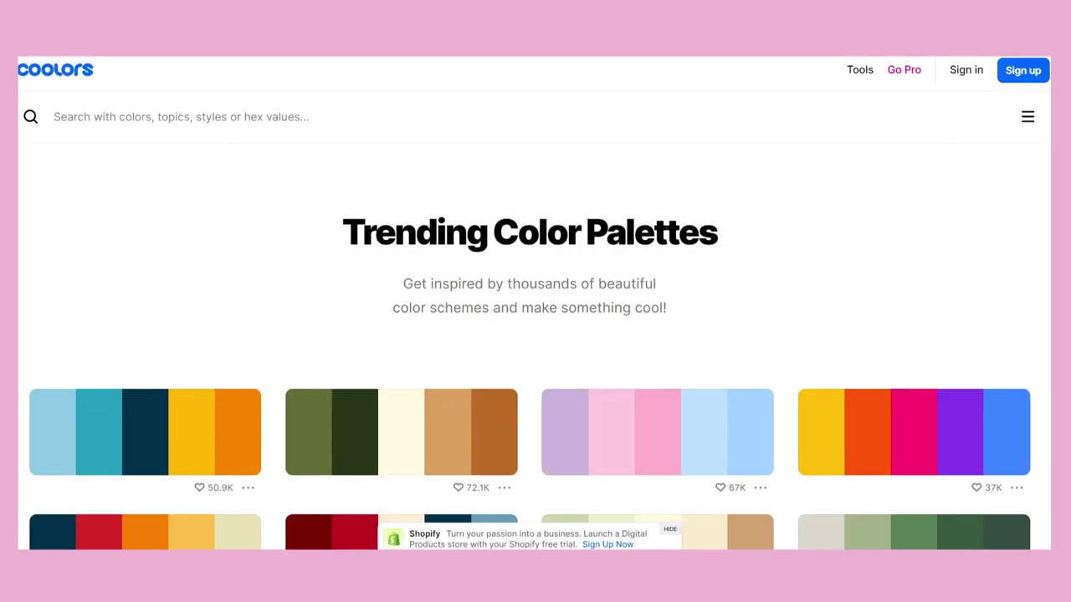
scroll(535, 335, down, 5)
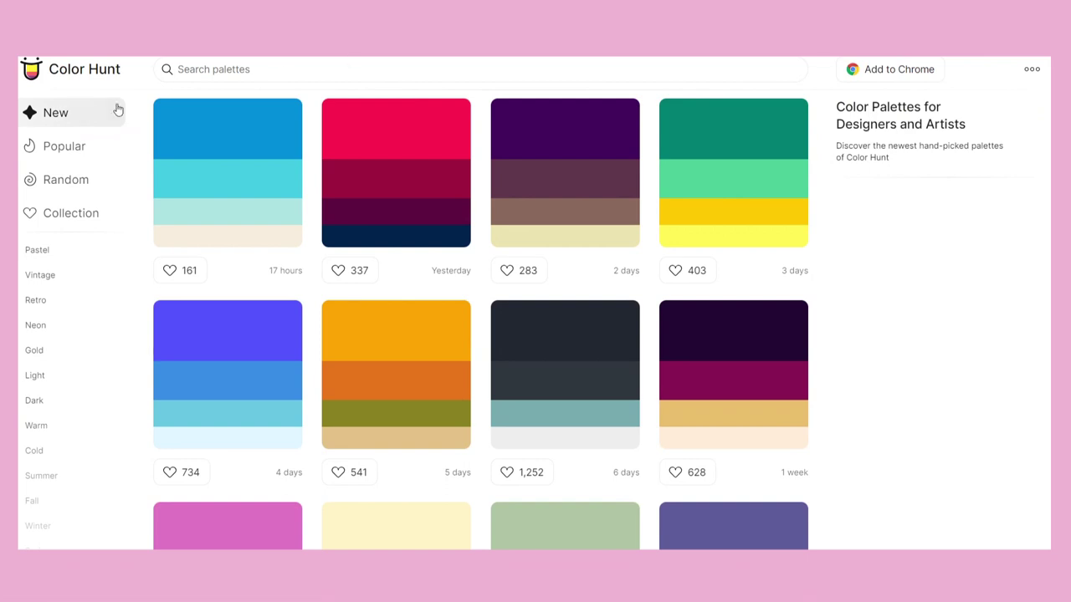
Step: Switch the Color Hunt palette list from newest to Popular
click(64, 146)
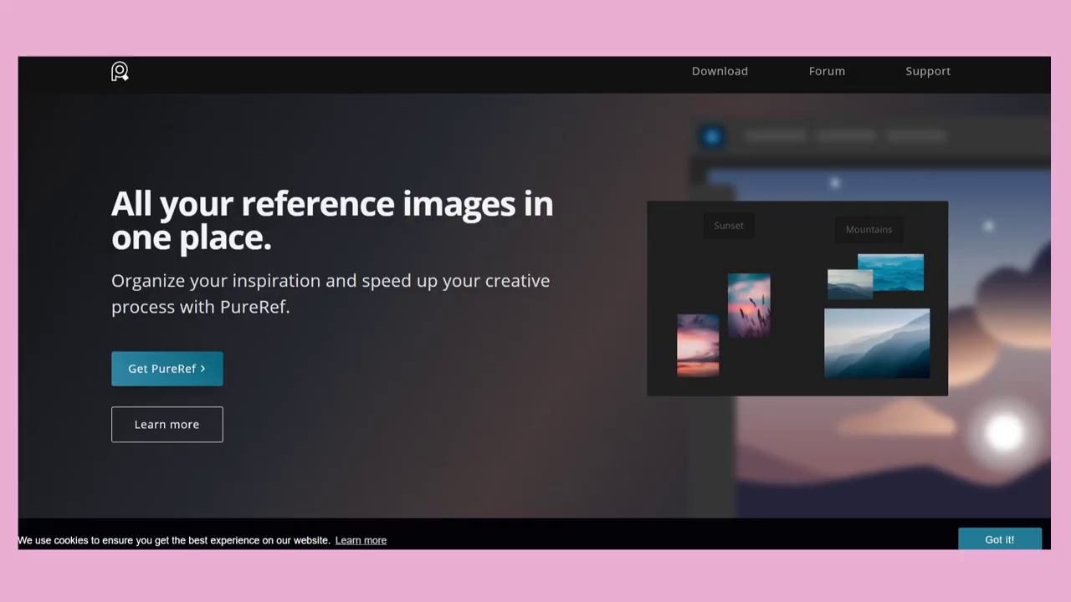
Step: Scroll the PureRef home page down to 'Drag and drop images from anywhere'
scroll(536, 301, down, 3)
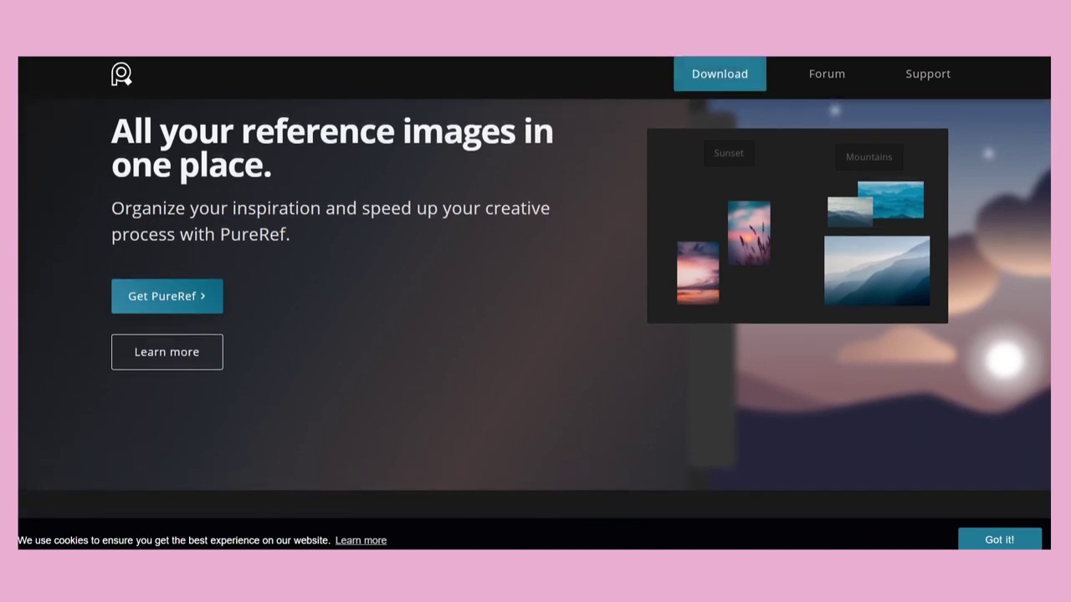
scroll(581, 299, down, 5)
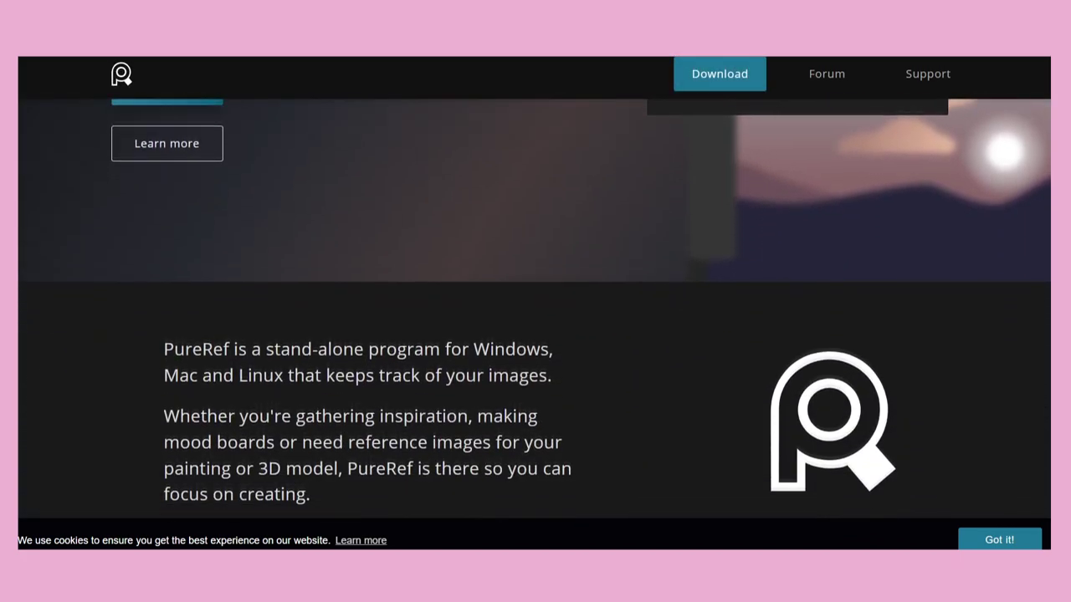
scroll(580, 300, down, 2)
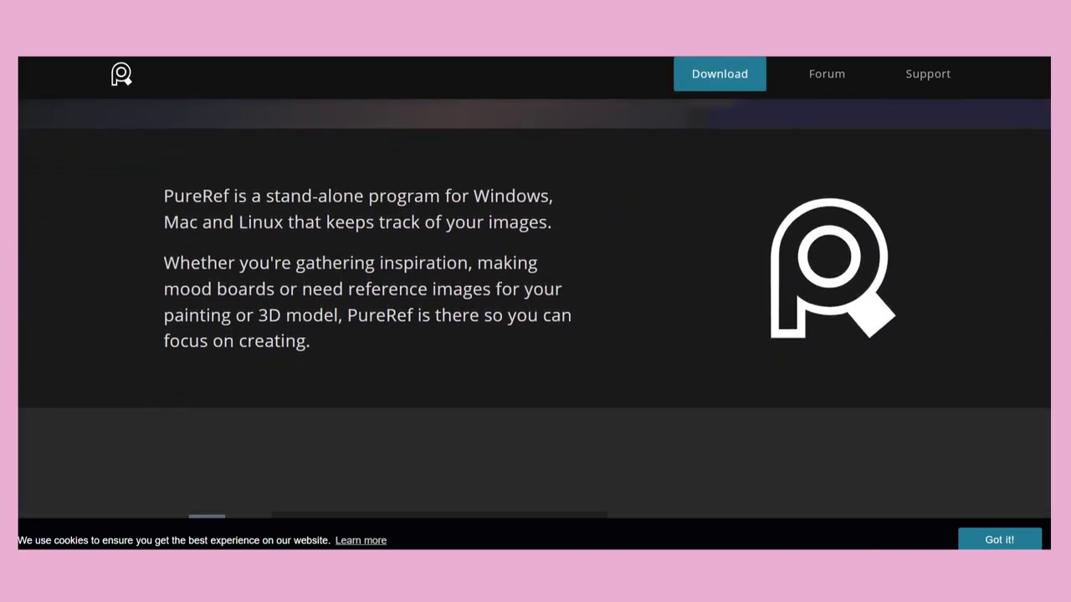
scroll(1028, 266, down, 8)
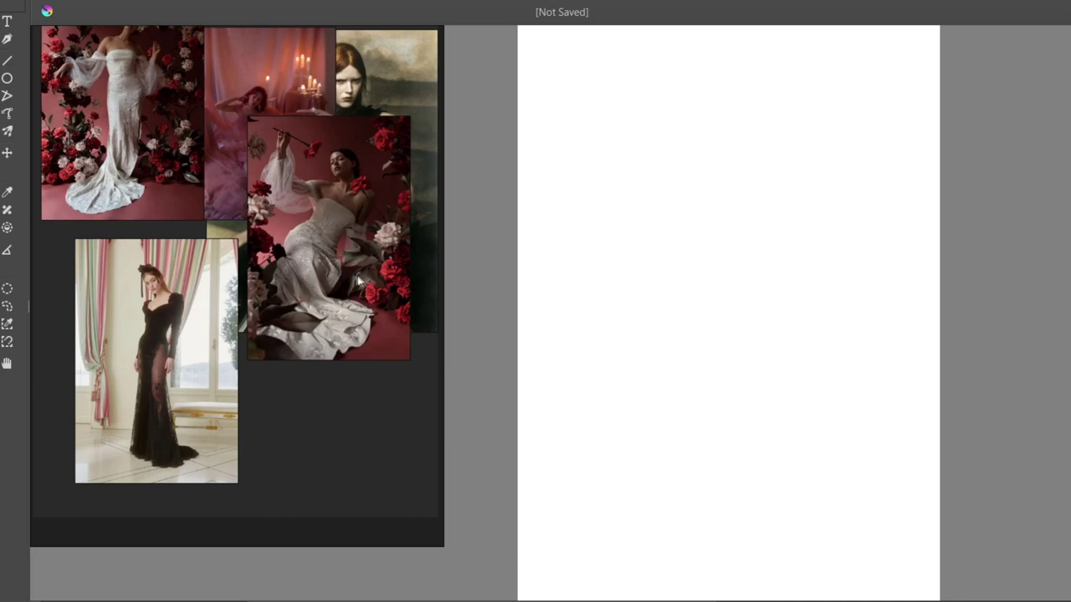
Step: Enlarge the rose-dress photo to fill the top-left, adjusting the board's edges
drag(328, 237, 220, 261)
drag(441, 241, 317, 242)
drag(271, 274, 223, 293)
drag(193, 329, 159, 266)
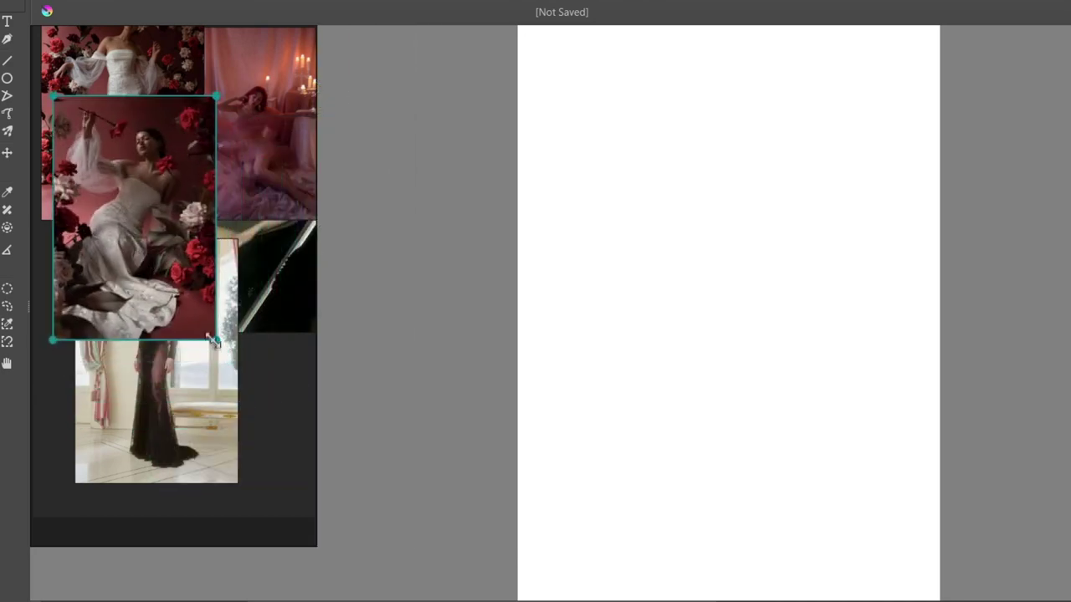
drag(215, 338, 299, 468)
drag(222, 372, 199, 301)
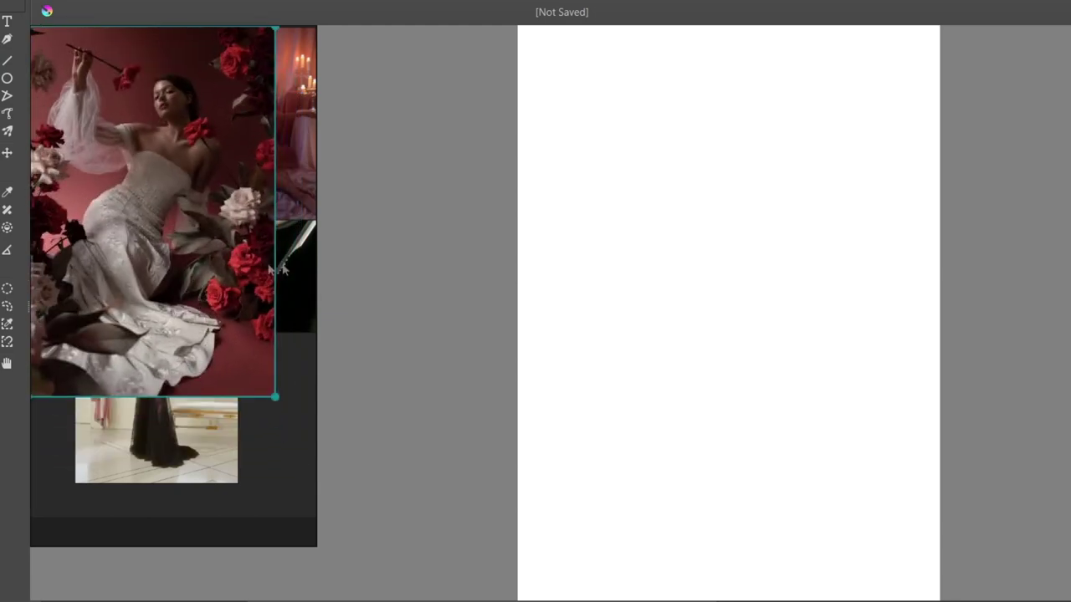
drag(315, 435, 480, 451)
Step: Enlarge the candle photo, place it below the sword photo, and deselect
drag(306, 188, 391, 269)
drag(426, 310, 482, 410)
drag(356, 294, 345, 450)
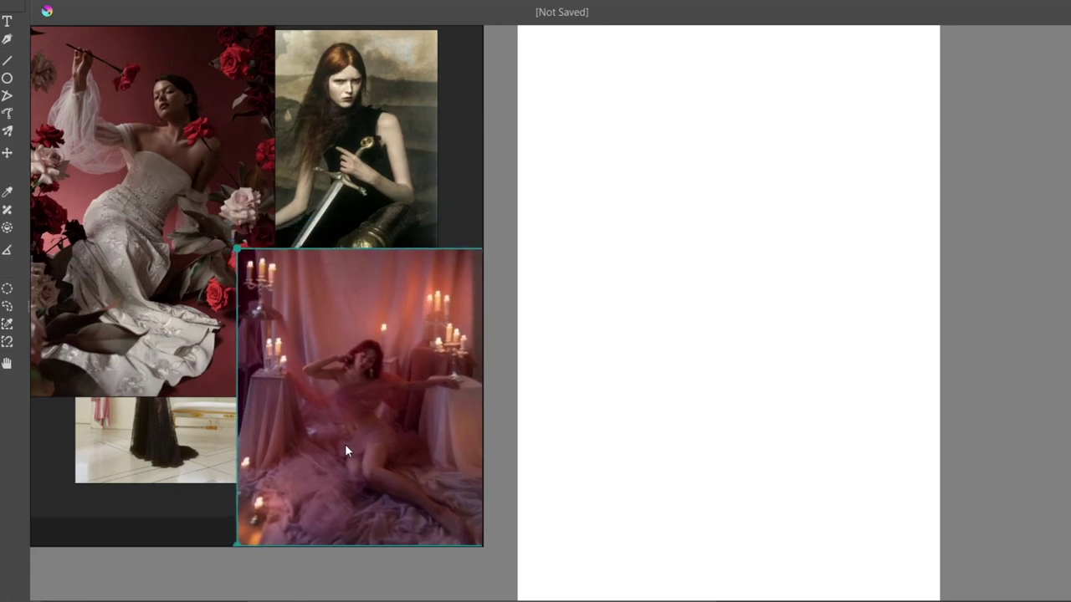
click(147, 508)
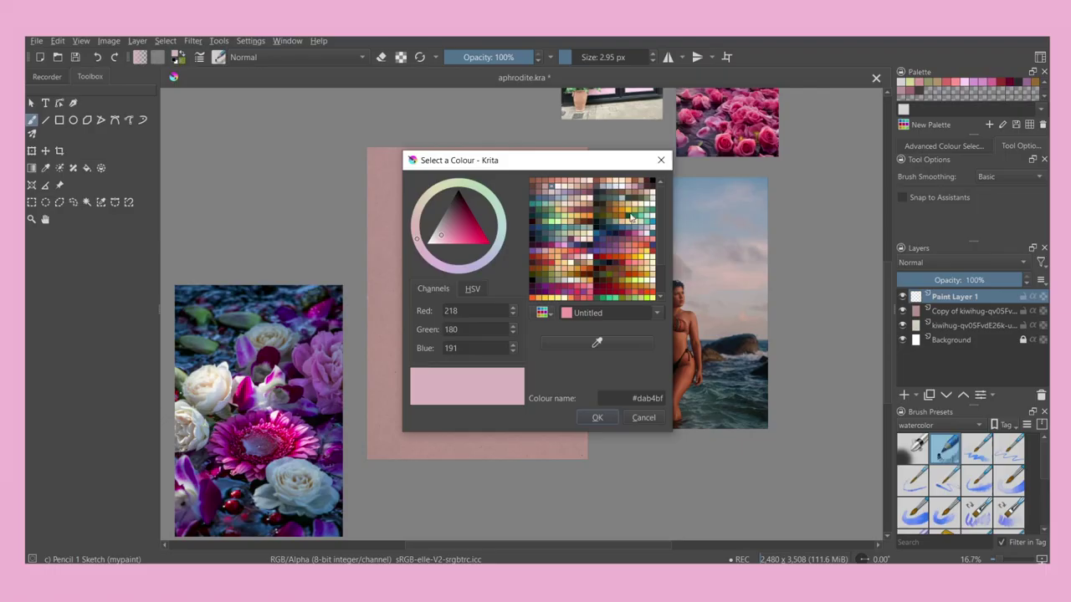
Step: Set the brush colour to muted rose #995e6b and enlarge the brush size
click(587, 227)
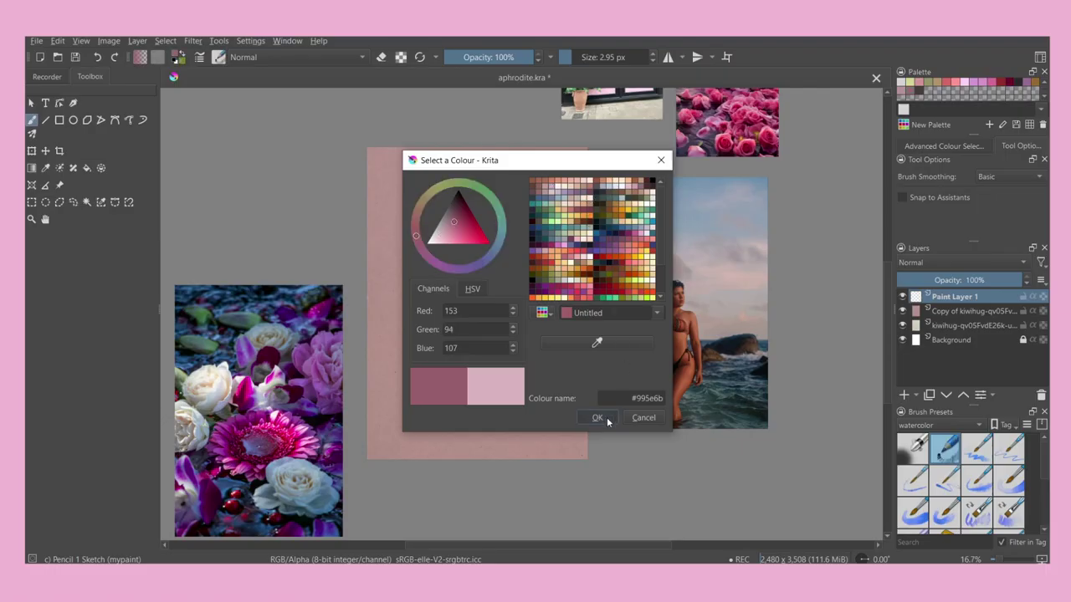
click(597, 417)
click(578, 56)
drag(578, 57, 583, 57)
Step: Sketch the figure's head and shoulders outline and extend the left torso line
mouse_move(484, 190)
mouse_down()
mouse_move(479, 239)
mouse_move(505, 247)
mouse_move(507, 284)
mouse_up()
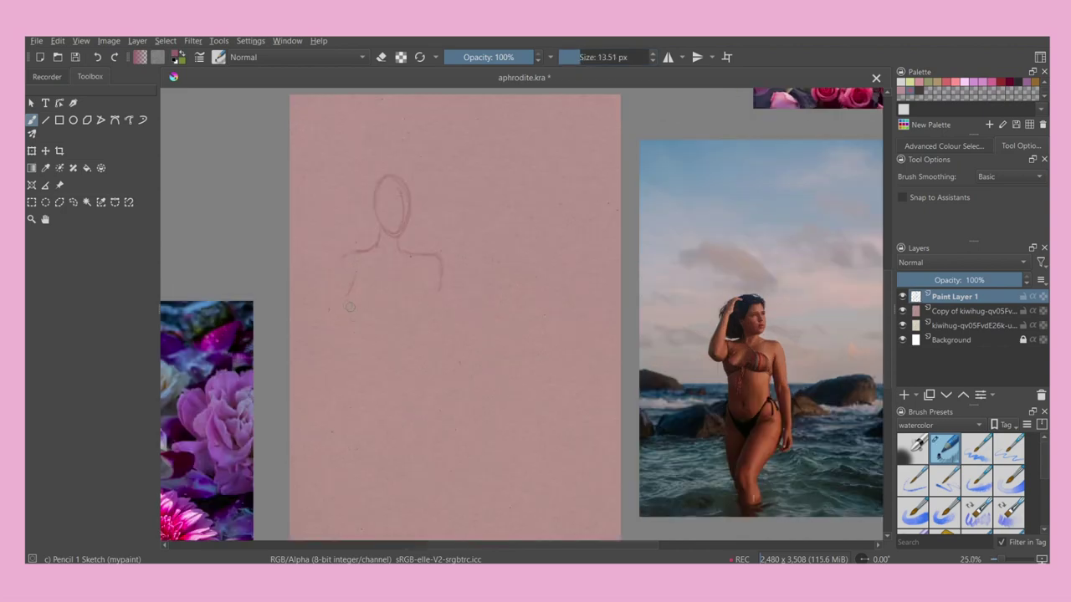
drag(351, 286, 343, 297)
drag(350, 307, 349, 311)
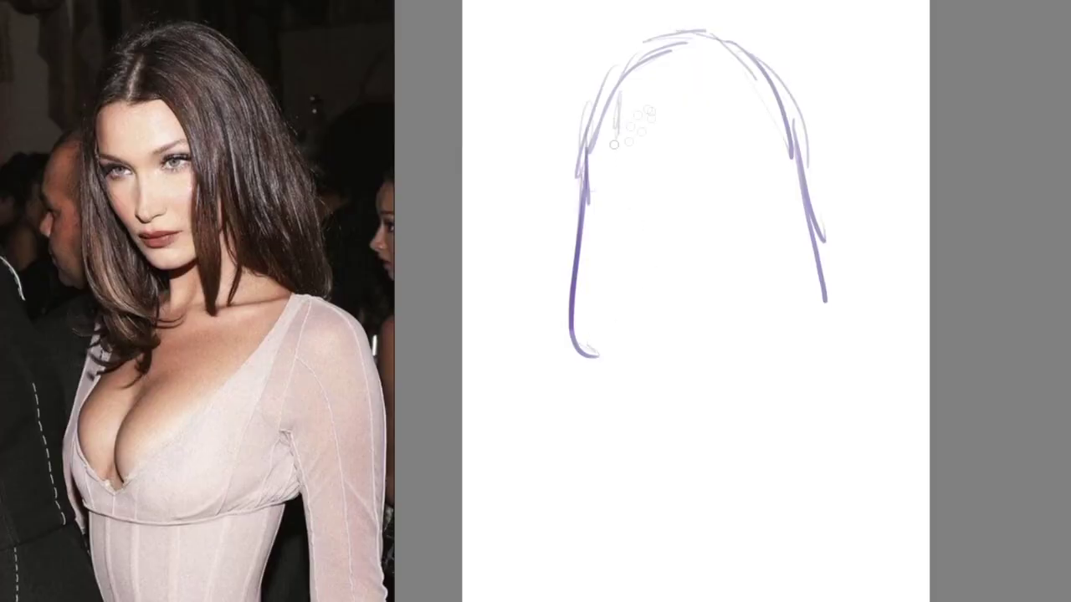
Step: Draw the bangs, hair strands, neck, shoulder and torso lines, undoing one misplaced stroke
drag(674, 48, 734, 392)
mouse_move(730, 134)
mouse_down()
mouse_move(761, 293)
mouse_move(835, 322)
mouse_up()
mouse_move(836, 331)
mouse_down()
mouse_move(807, 556)
mouse_move(824, 598)
mouse_move(854, 422)
mouse_up()
key(ctrl+z)
key(ctrl+z)
drag(791, 482, 736, 601)
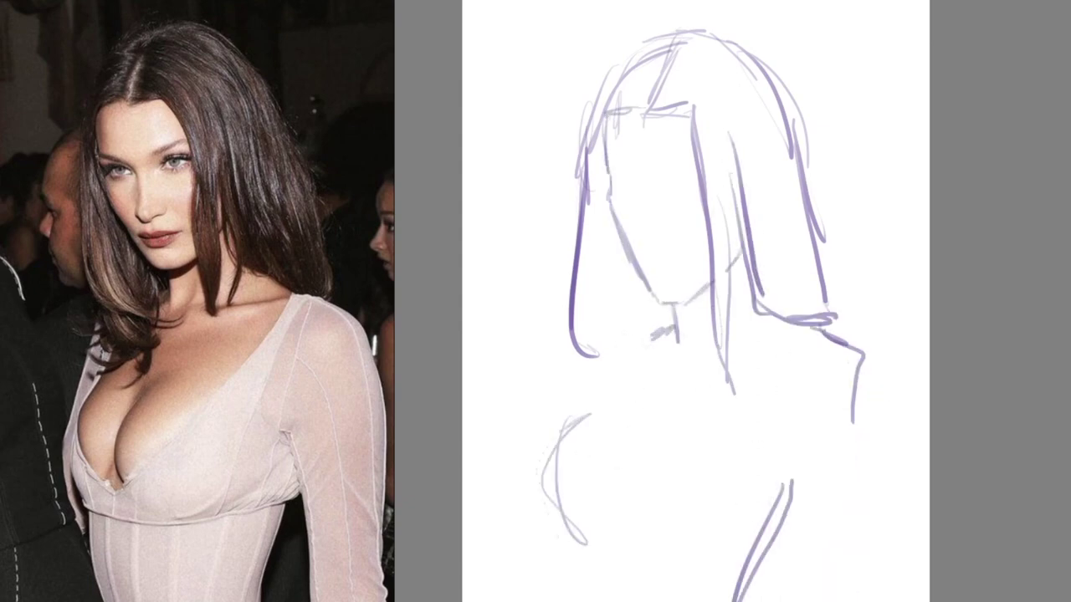
drag(617, 564, 591, 600)
drag(819, 483, 805, 544)
drag(630, 576, 694, 556)
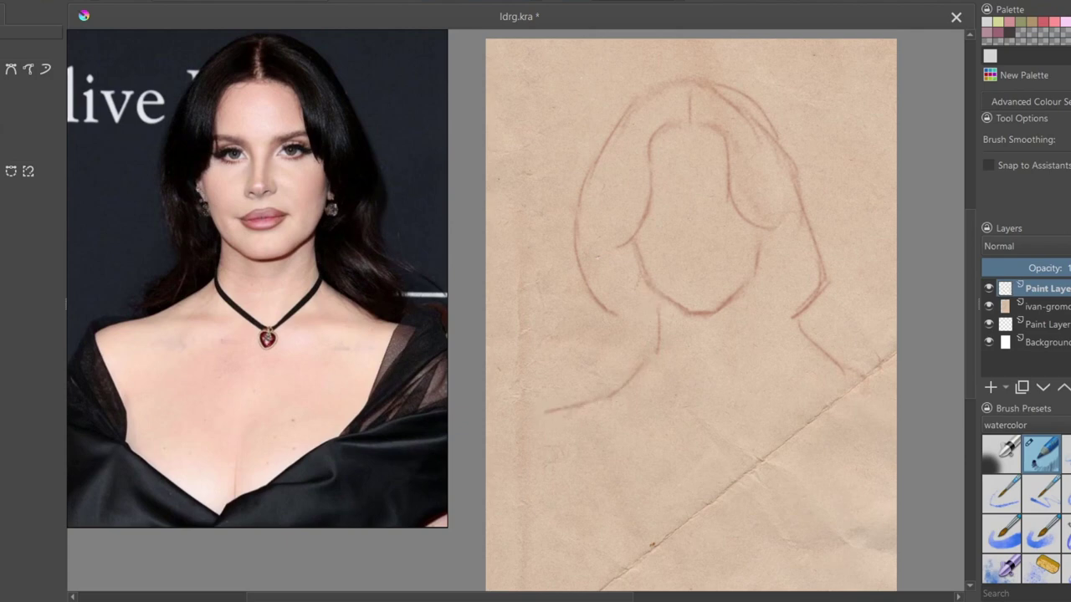
Step: Redraw the right shoulder, arm, hand and lower torso edge lines
mouse_move(753, 297)
mouse_down()
mouse_move(864, 410)
mouse_move(812, 519)
mouse_up()
scroll(691, 318, down, 2)
drag(811, 467, 661, 551)
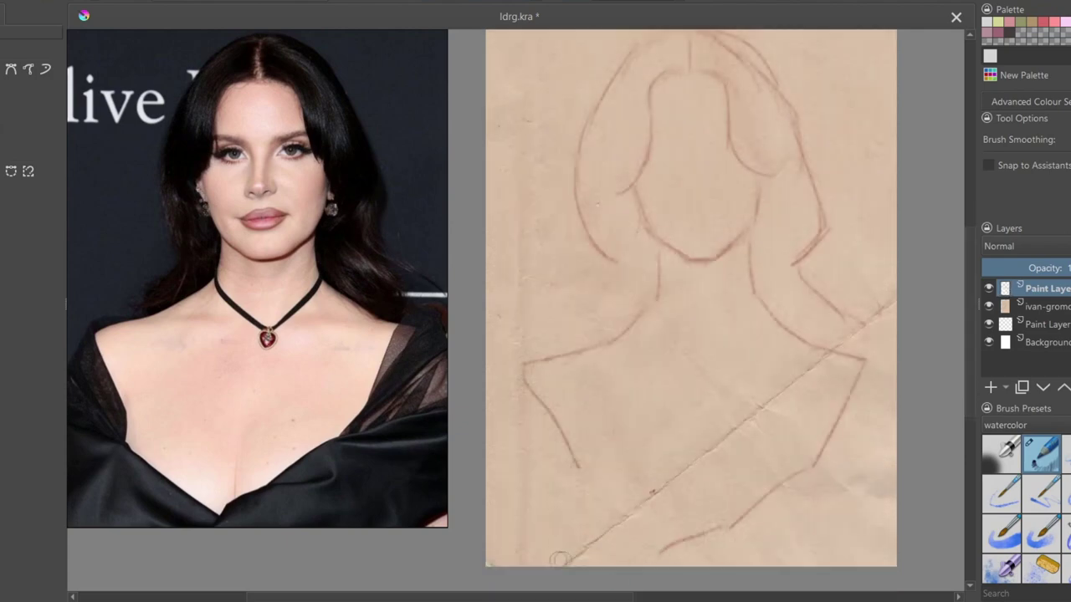
mouse_move(860, 321)
mouse_down()
mouse_move(872, 359)
mouse_move(816, 468)
mouse_move(878, 456)
mouse_move(806, 505)
mouse_up()
drag(852, 488, 661, 551)
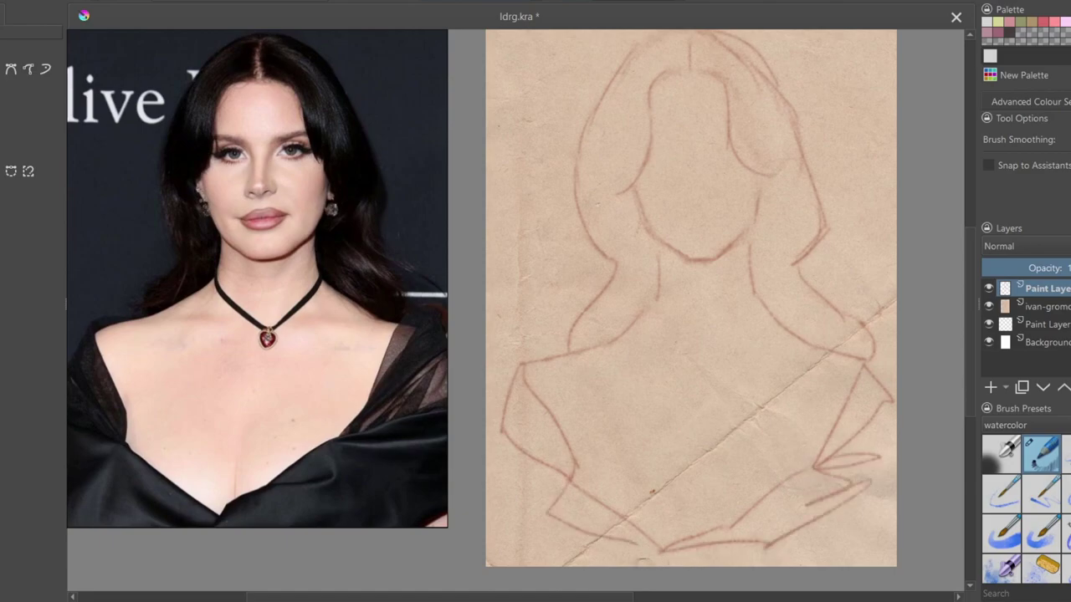